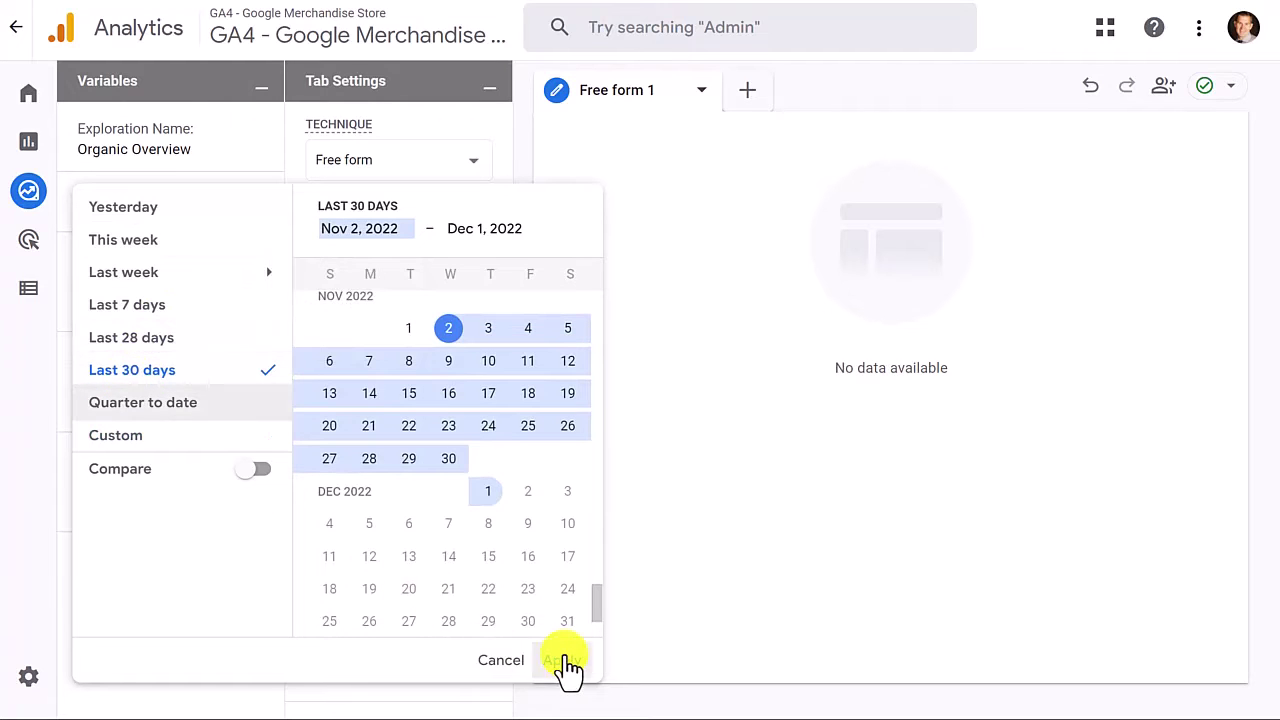
Step: Apply the last 30 days date range and start a new user-based segment
left_click(565, 664)
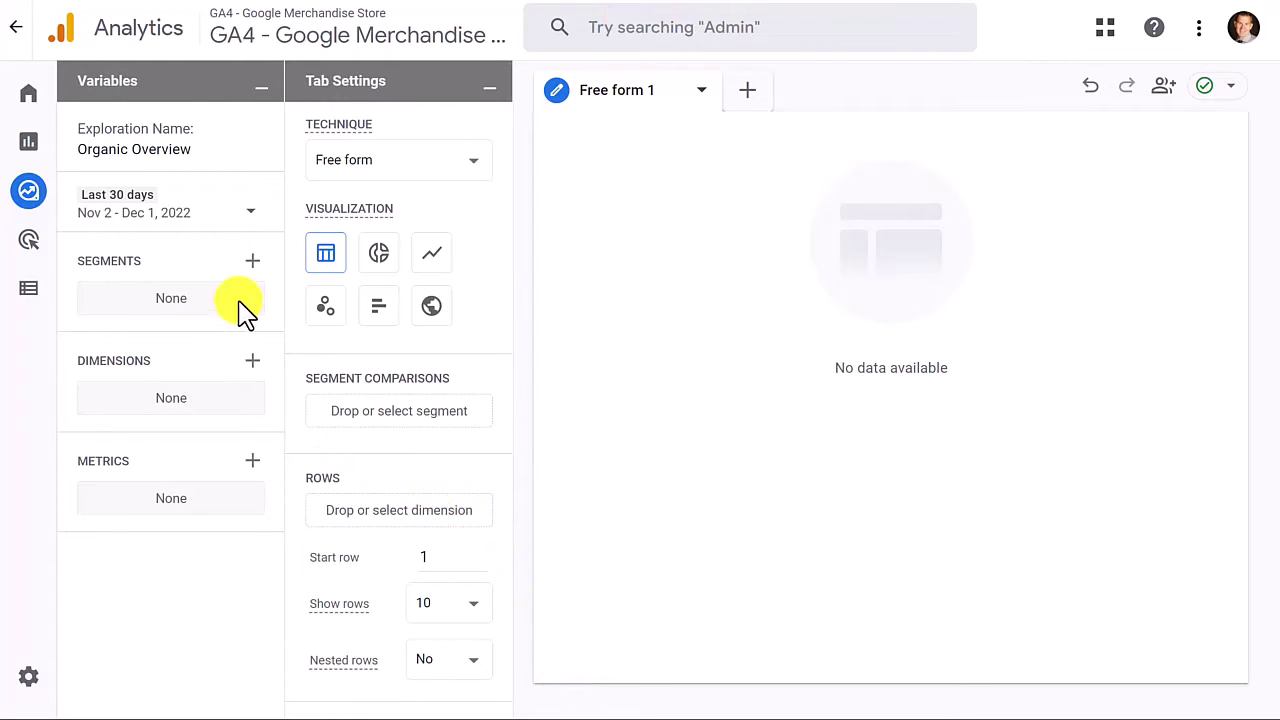
left_click(253, 262)
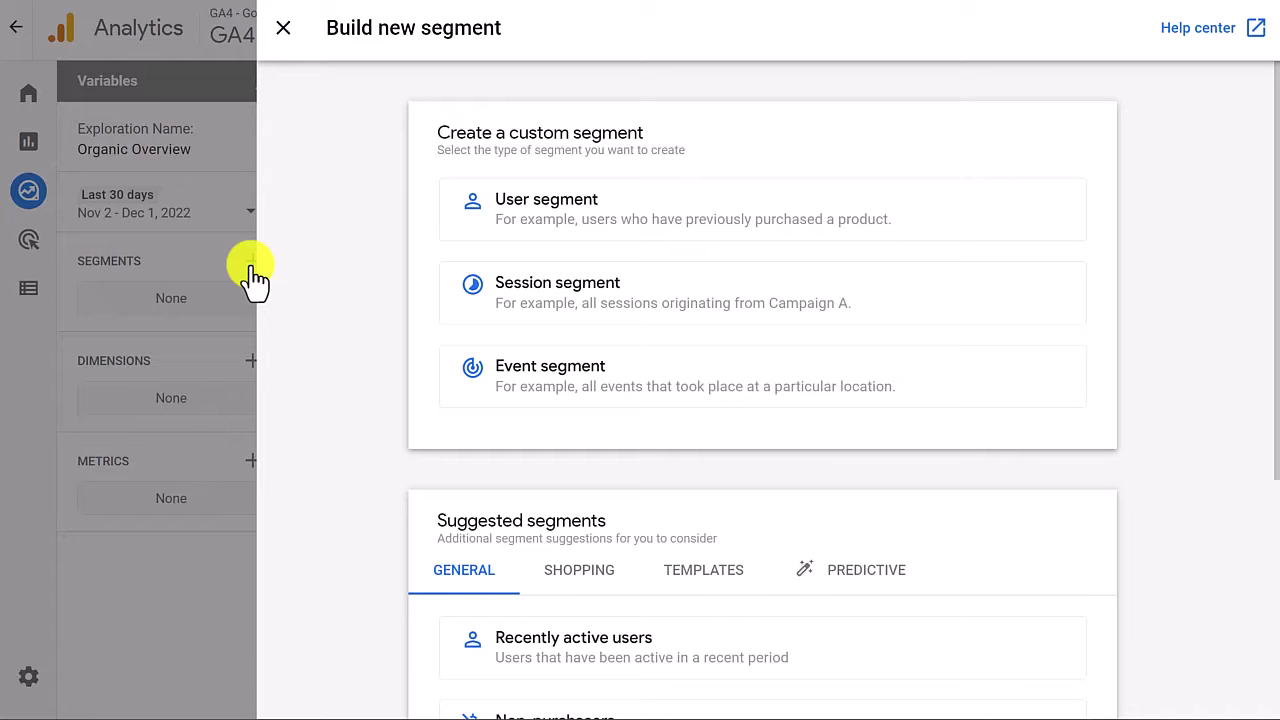
left_click(543, 222)
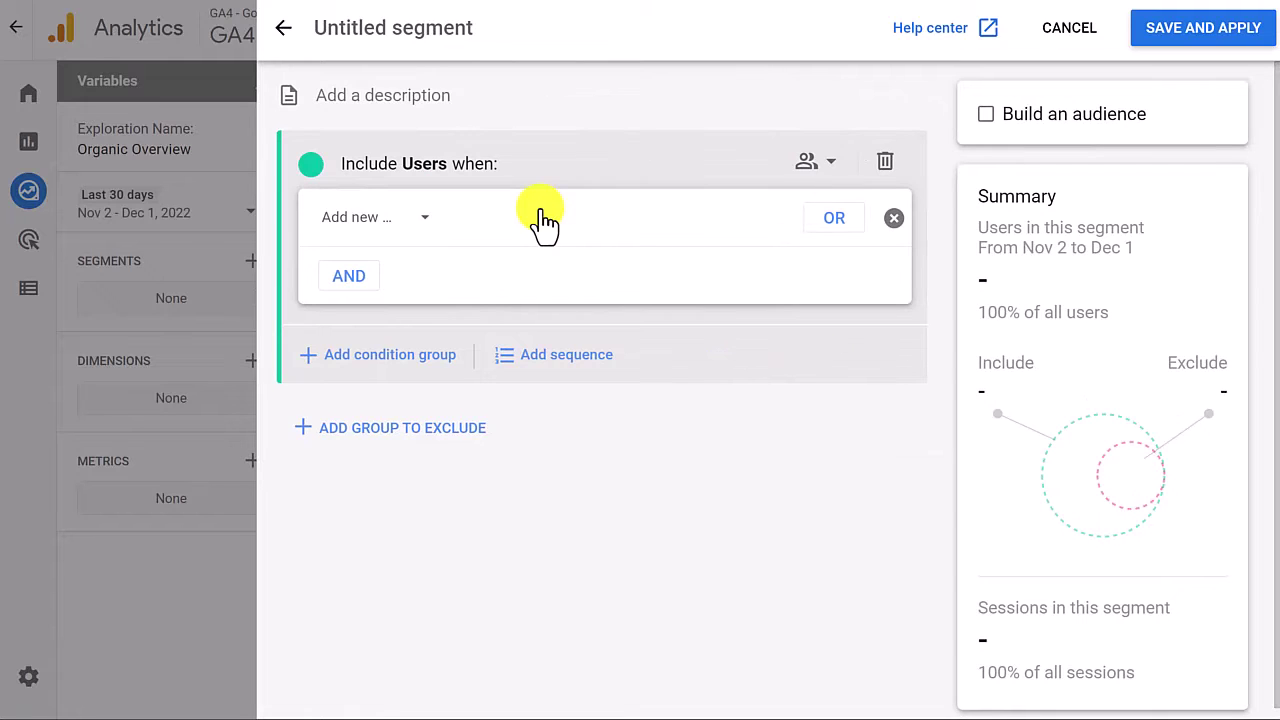
Step: Title the segment 'Organic Search' and make First user medium its first condition dimension
left_click(485, 27)
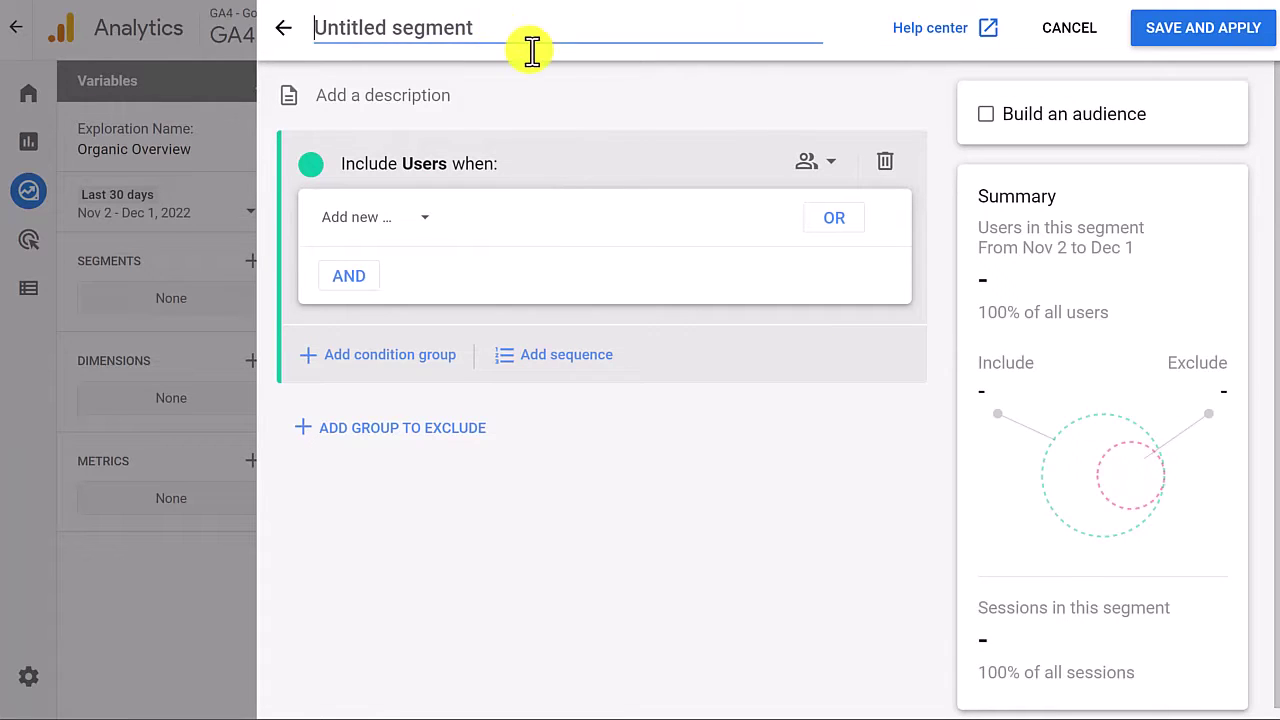
type("Organic")
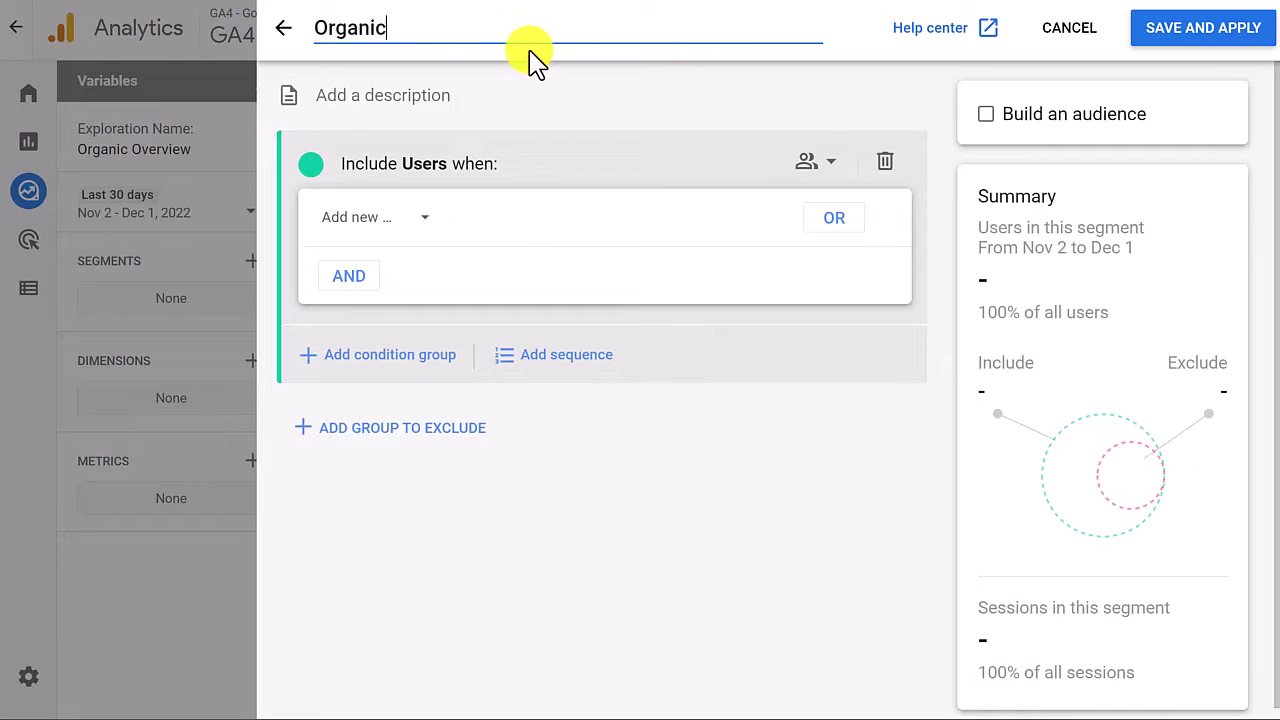
type(" Search")
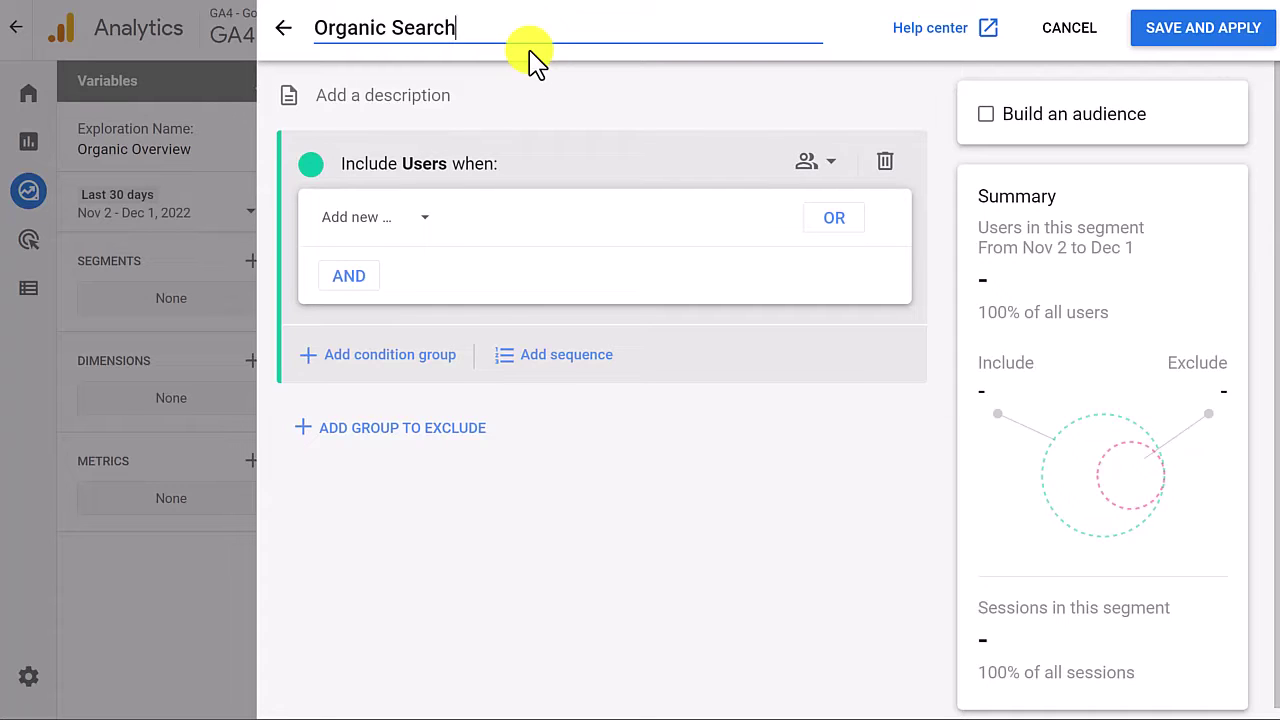
left_click(400, 222)
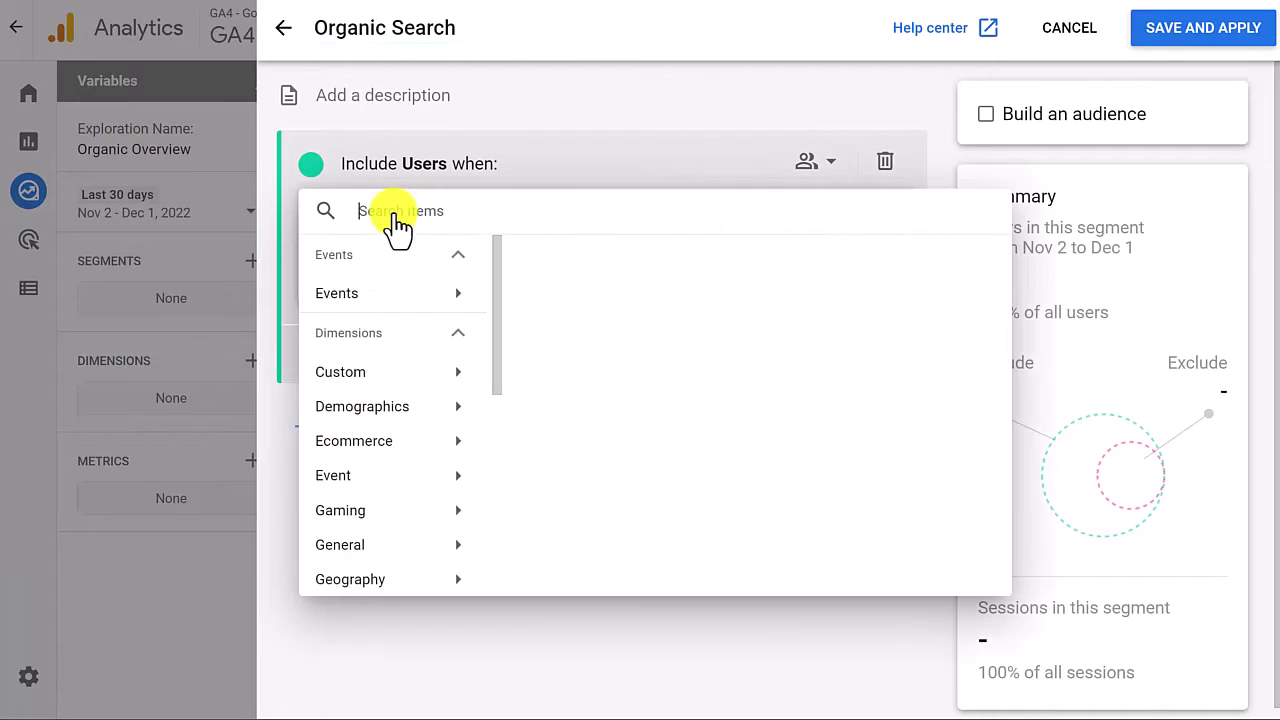
type("fir")
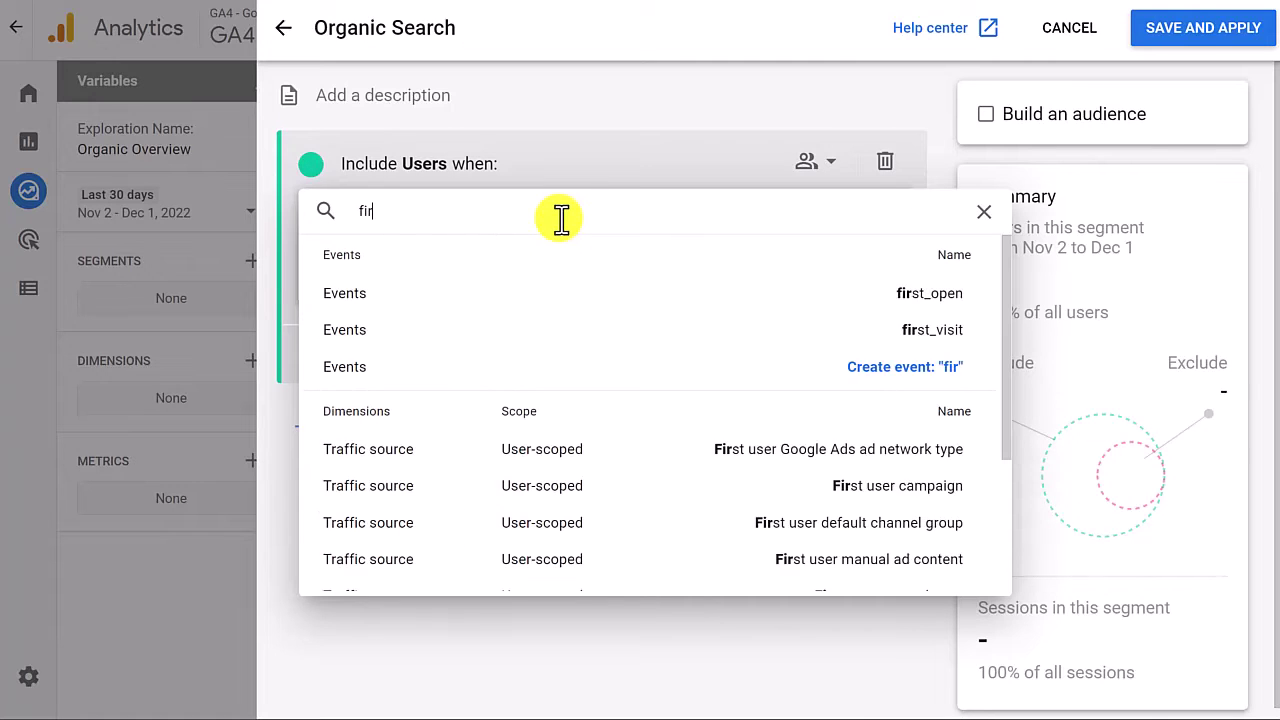
type("st user medium")
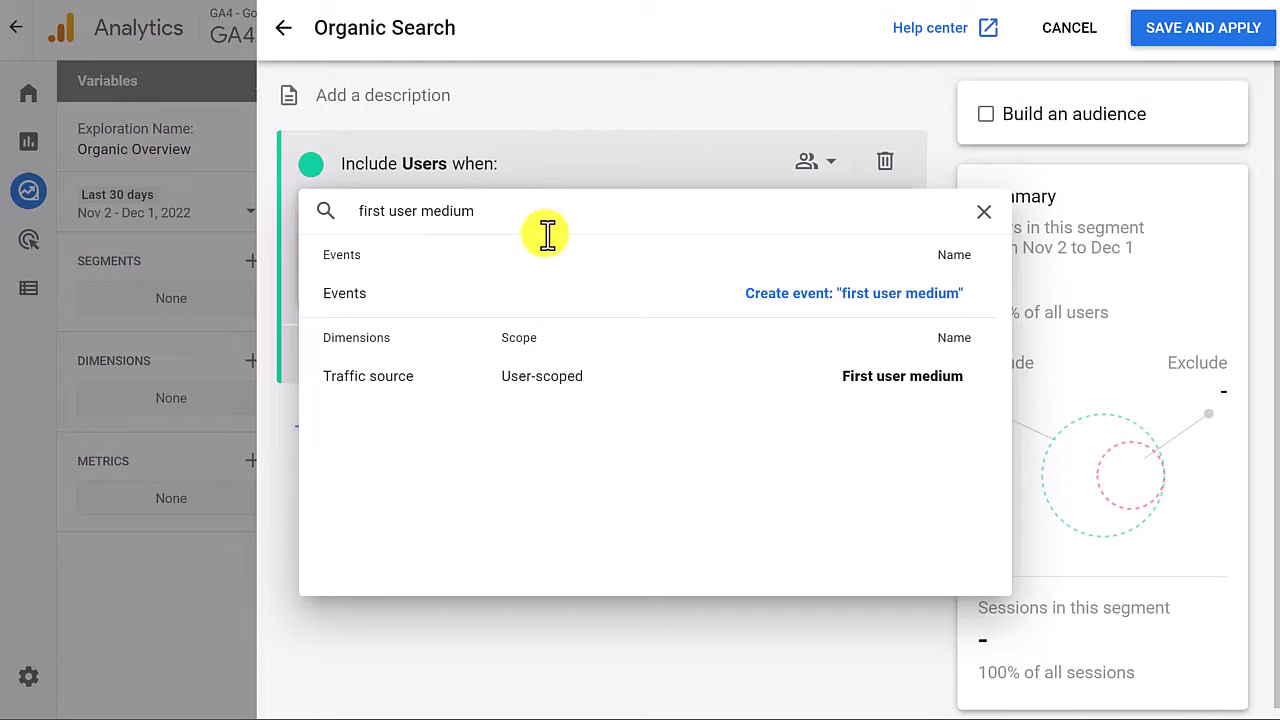
left_click(478, 392)
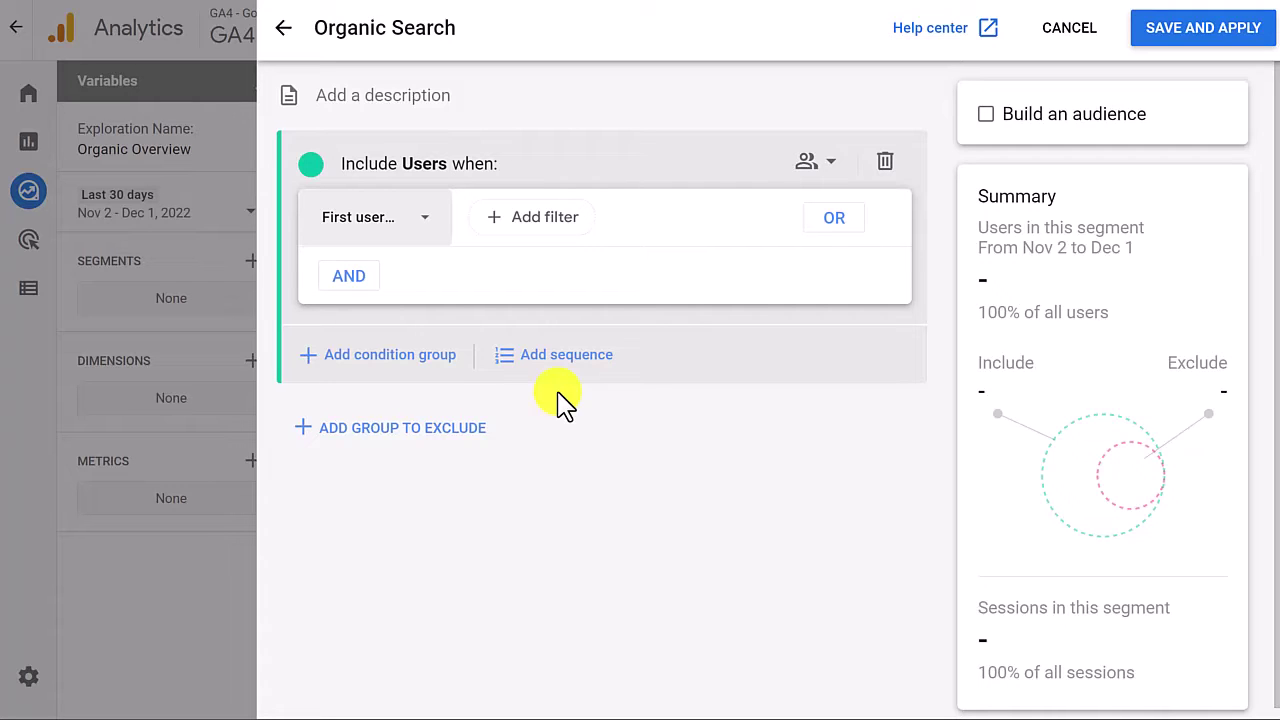
Step: Filter First user medium to contain 'organic', removing an accidental extra condition group
left_click(544, 226)
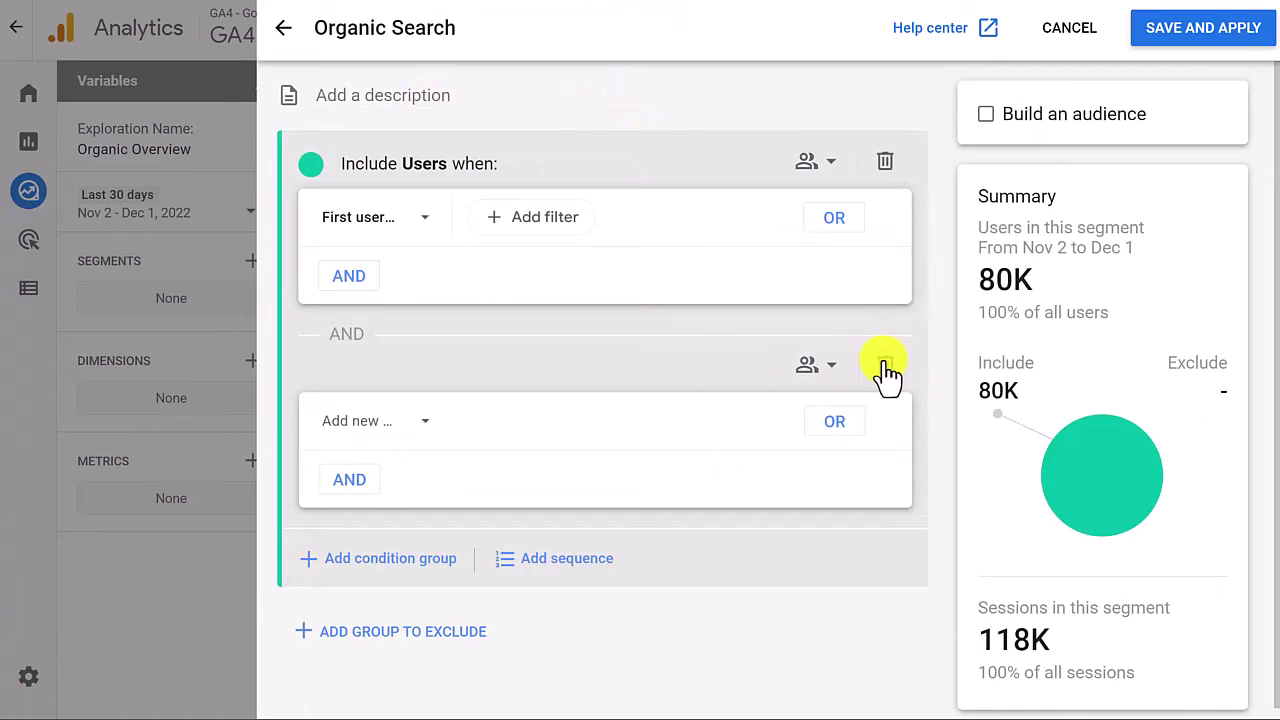
left_click(886, 366)
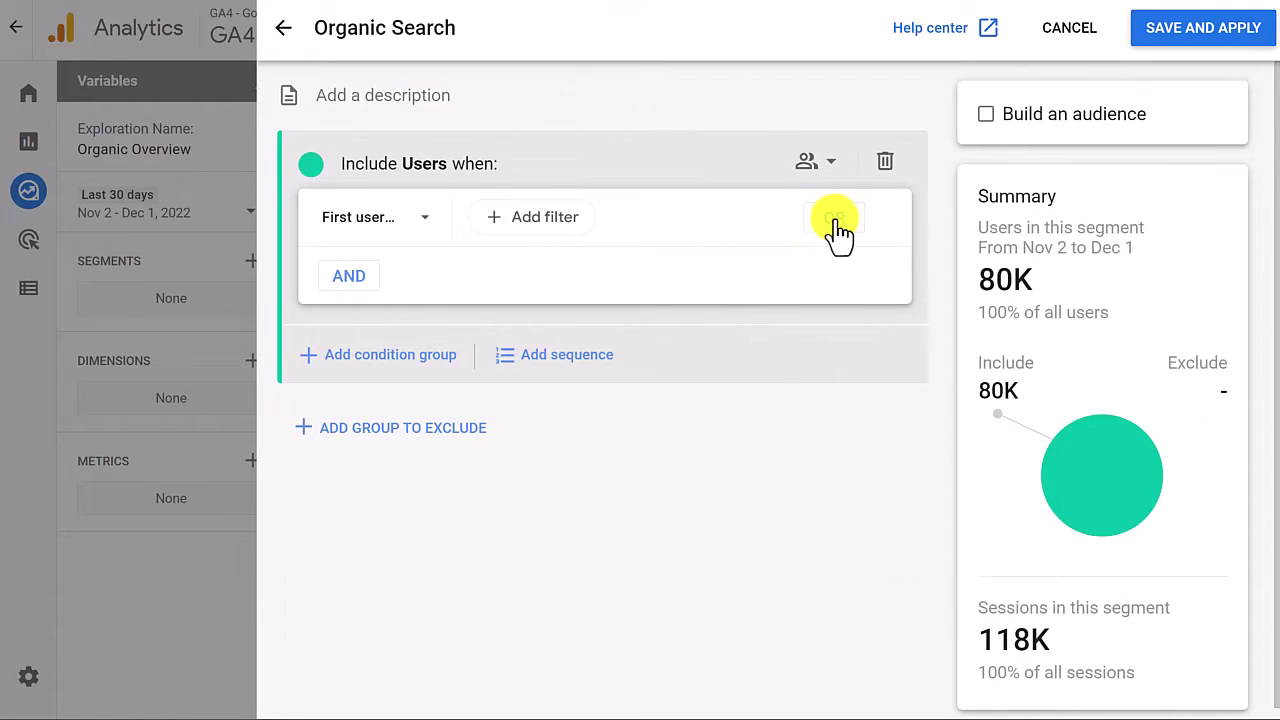
left_click(549, 228)
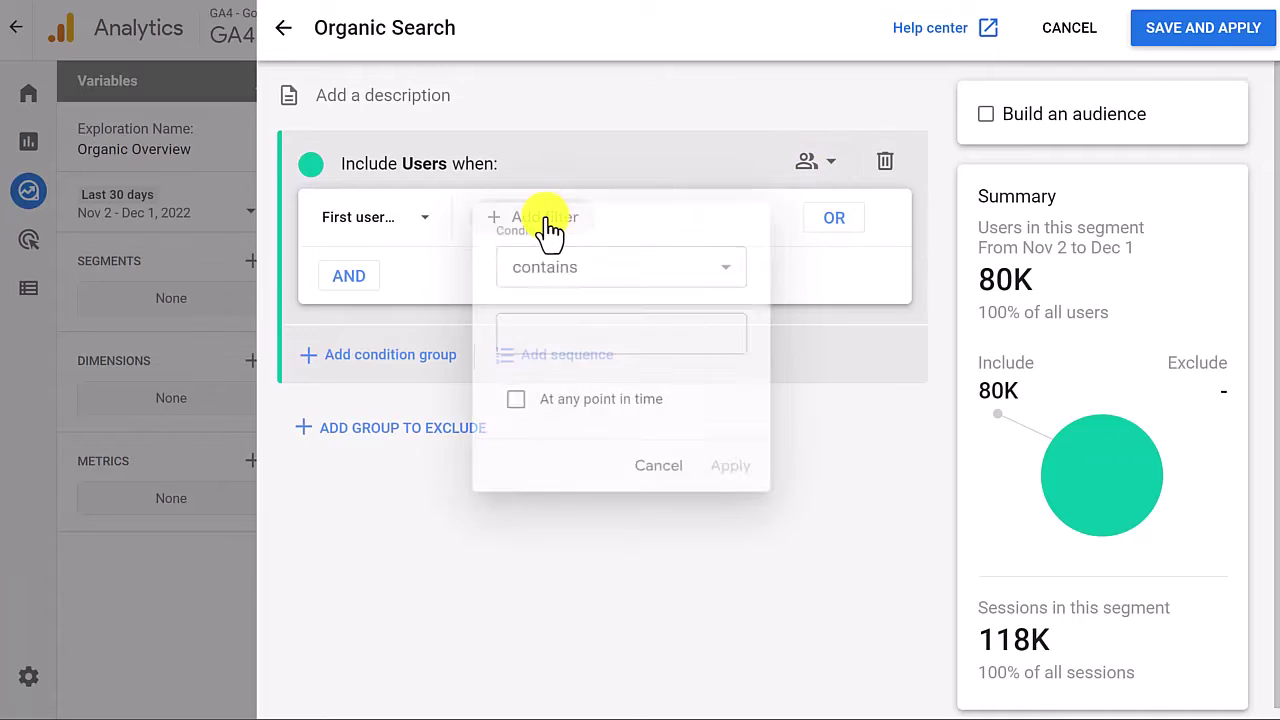
left_click(545, 332)
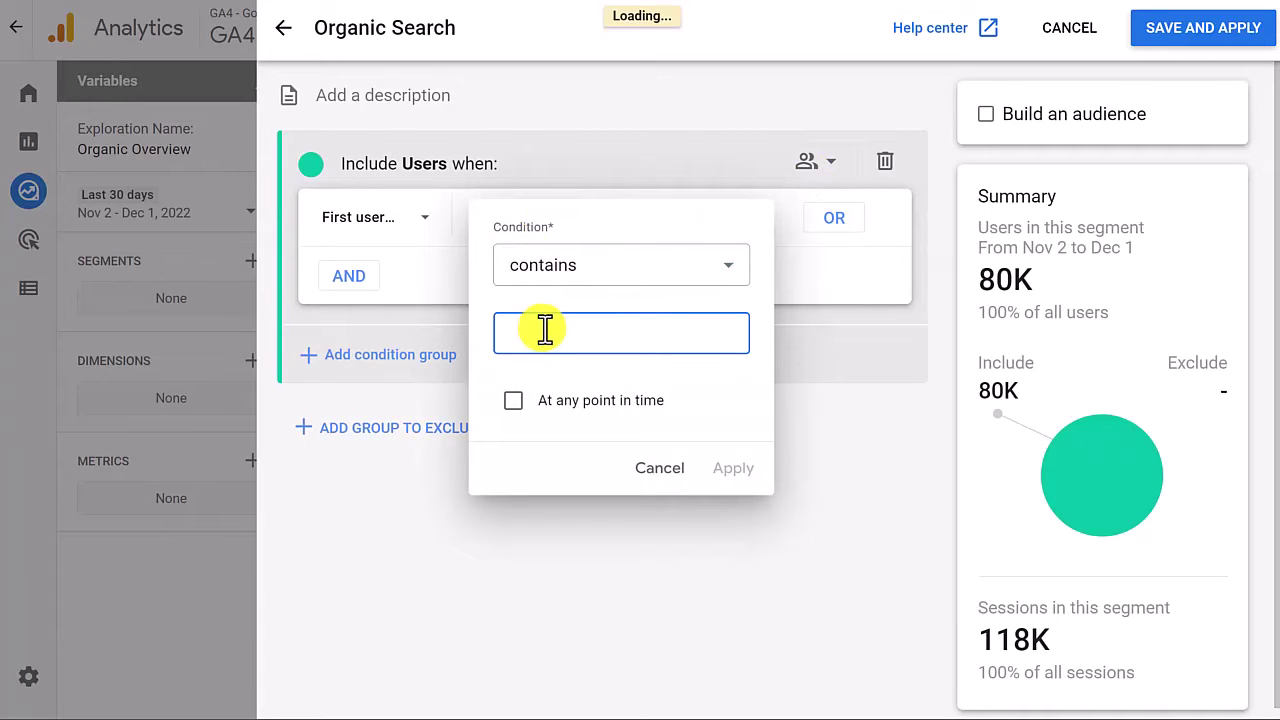
type("organic")
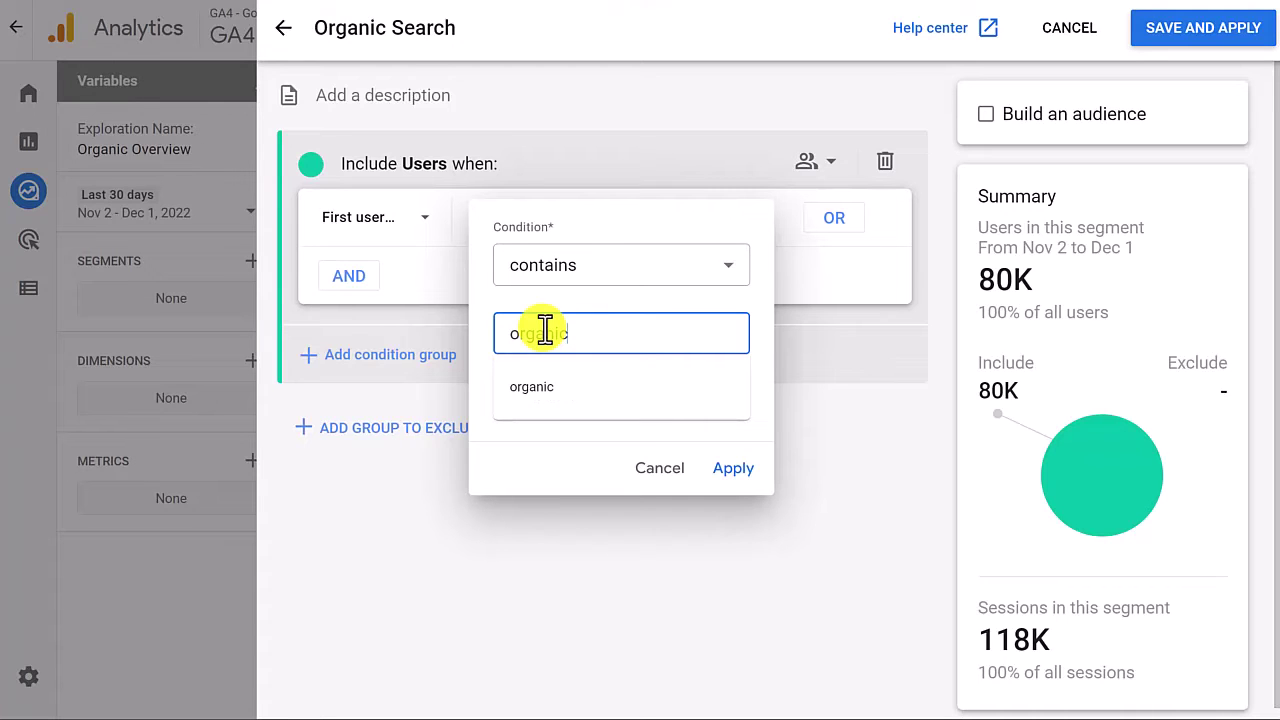
left_click(531, 400)
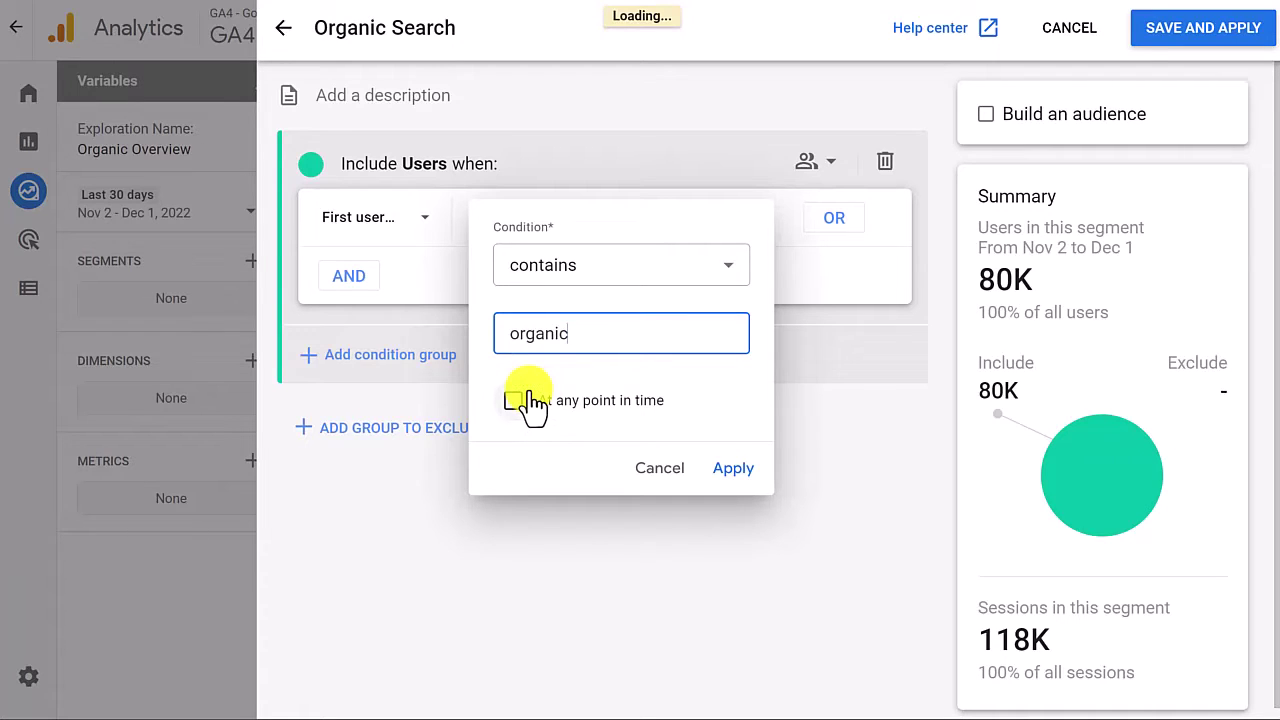
left_click(736, 476)
left_click(733, 470)
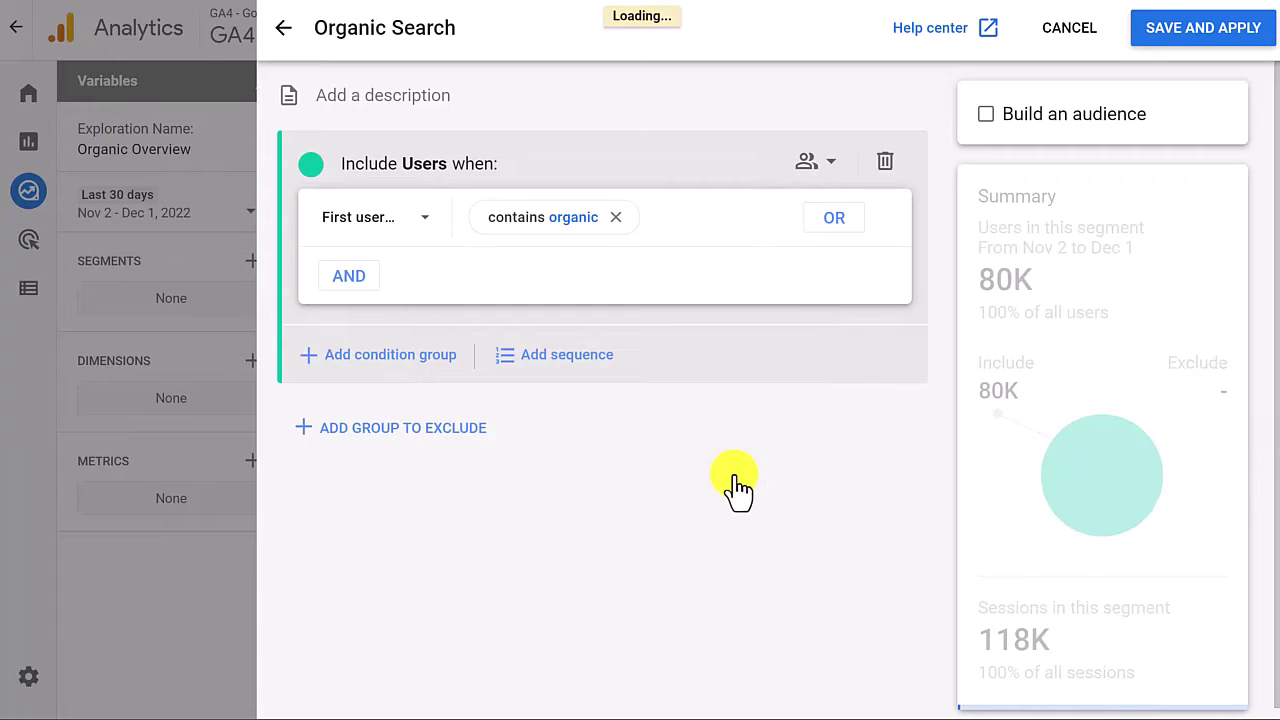
Step: Save the Organic Search segment and select First user source as a dimension
left_click(1208, 40)
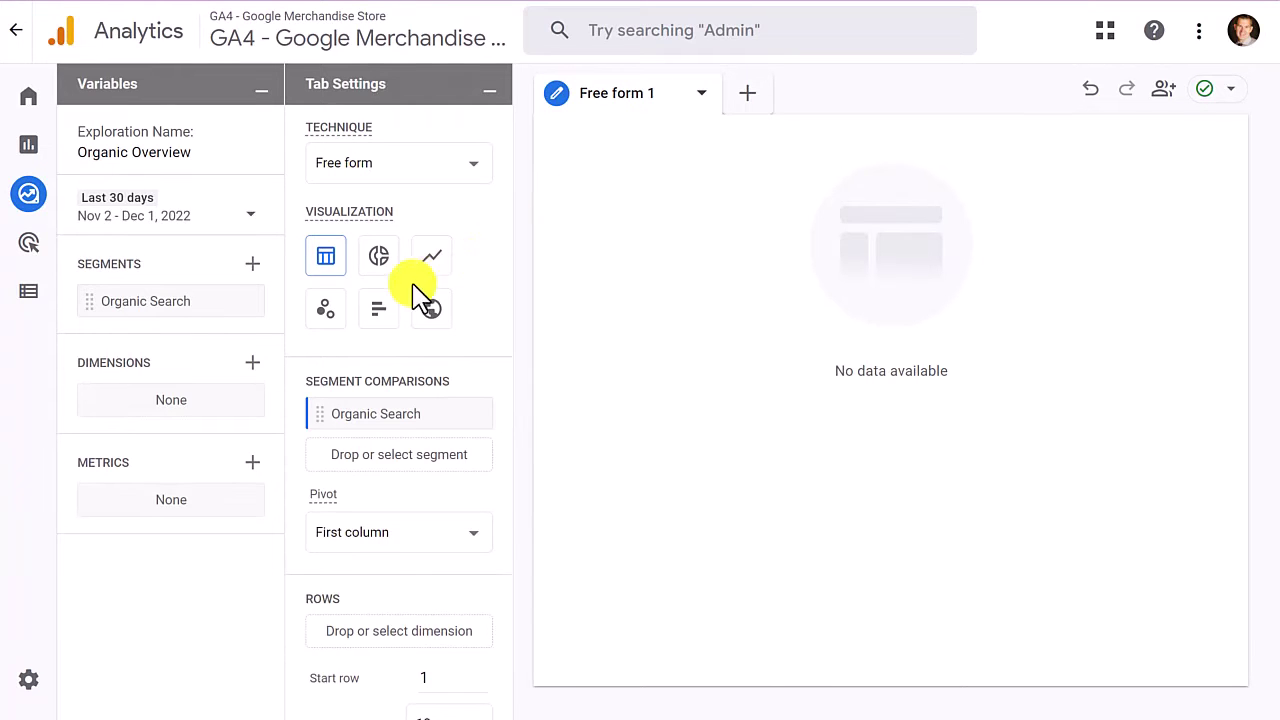
left_click(252, 363)
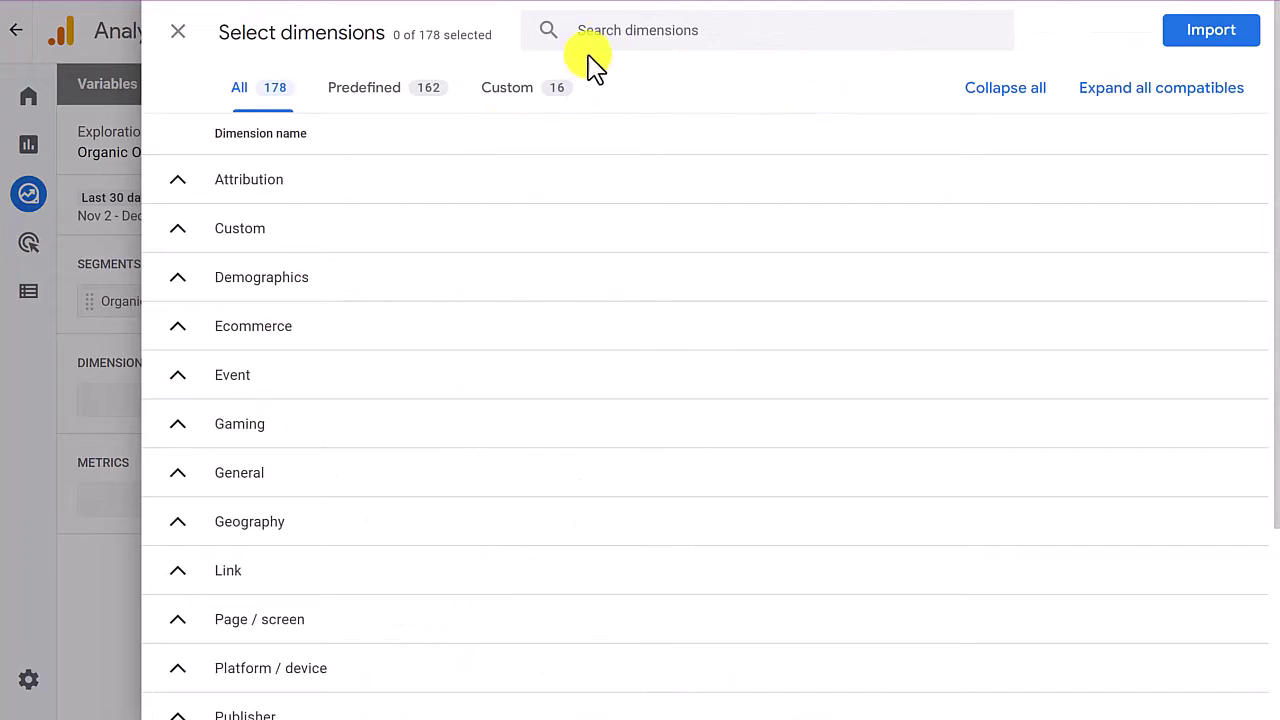
left_click(617, 30)
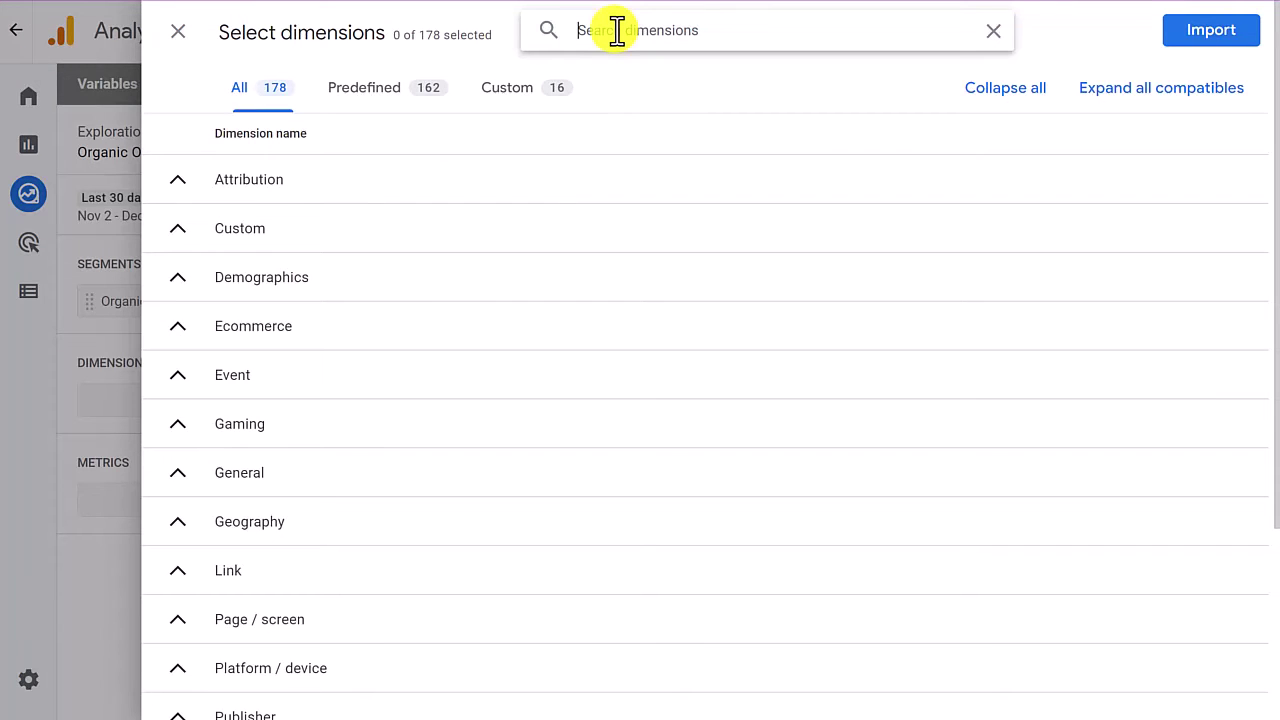
type("First User Source")
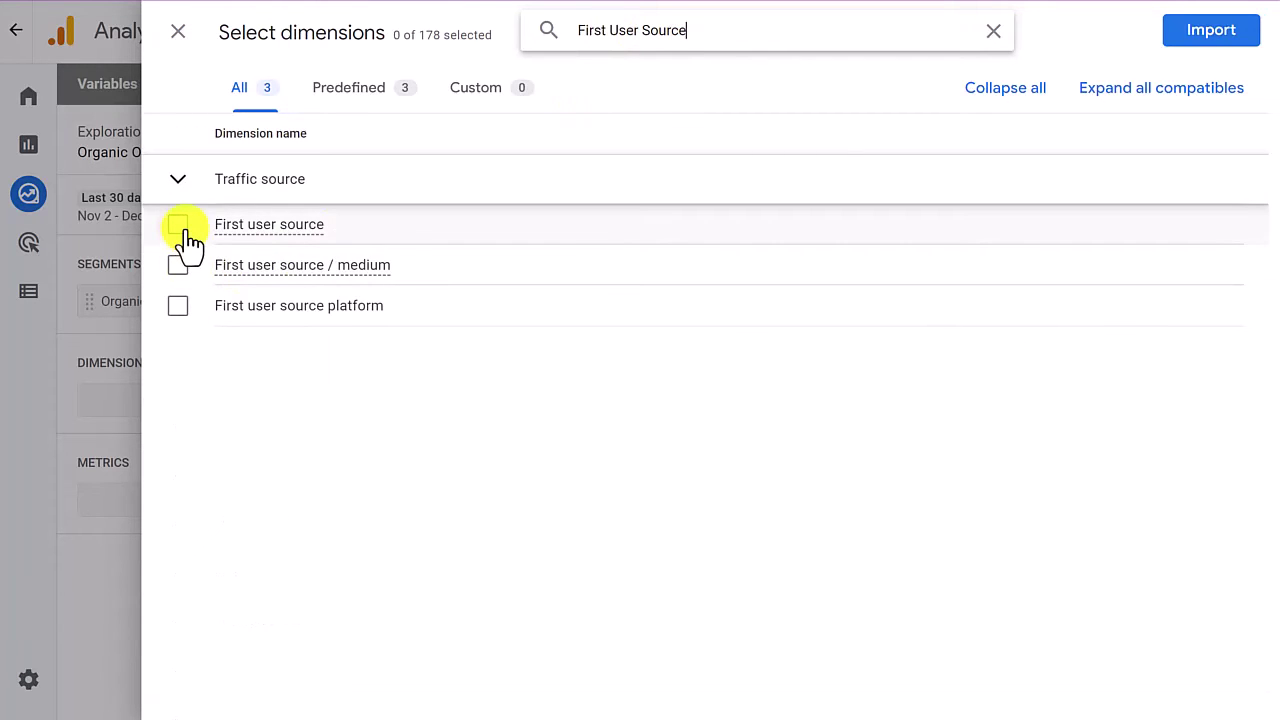
left_click(178, 226)
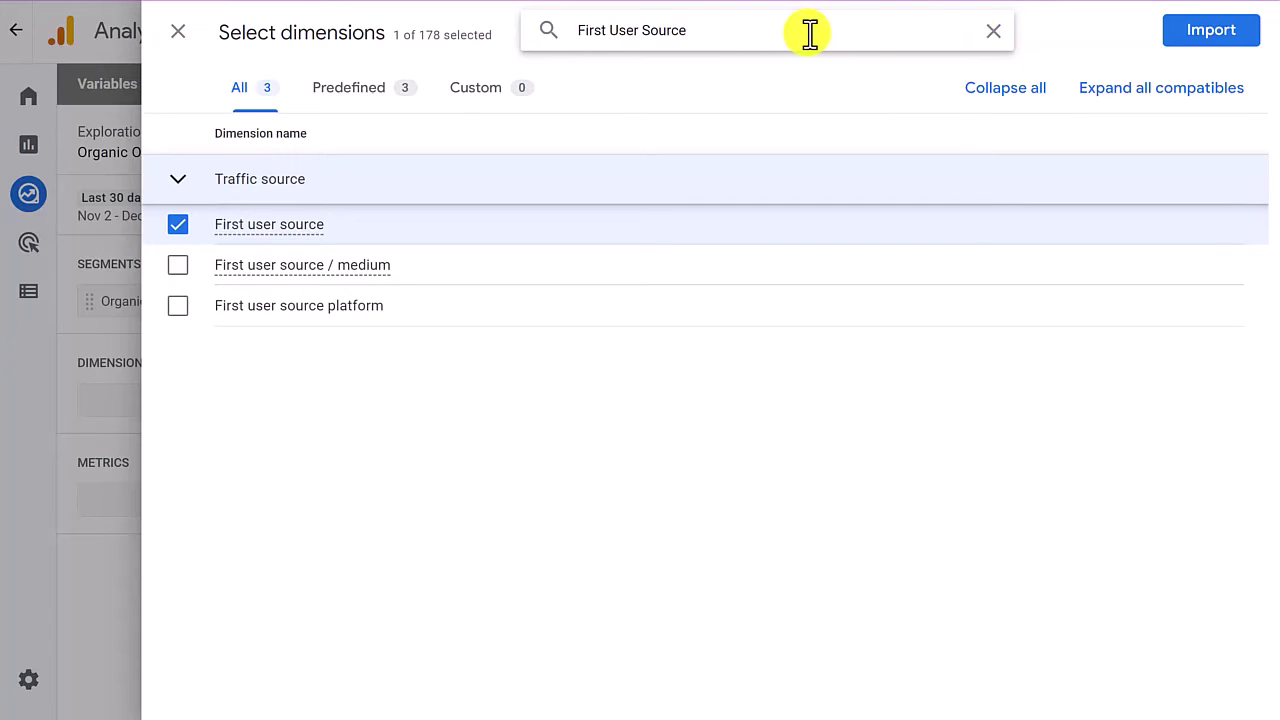
Step: Also select Event name, Device and Browser, and import all four dimensions
left_click_drag(808, 34, 503, 52)
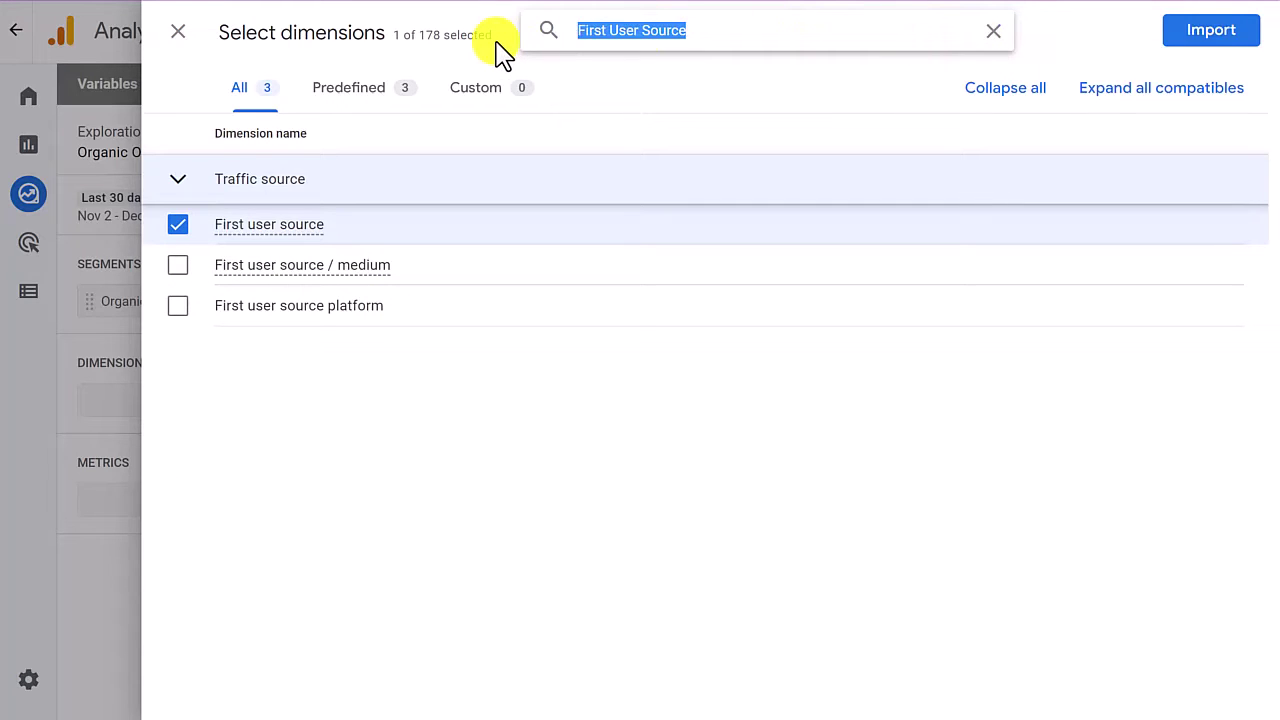
type("Event Name")
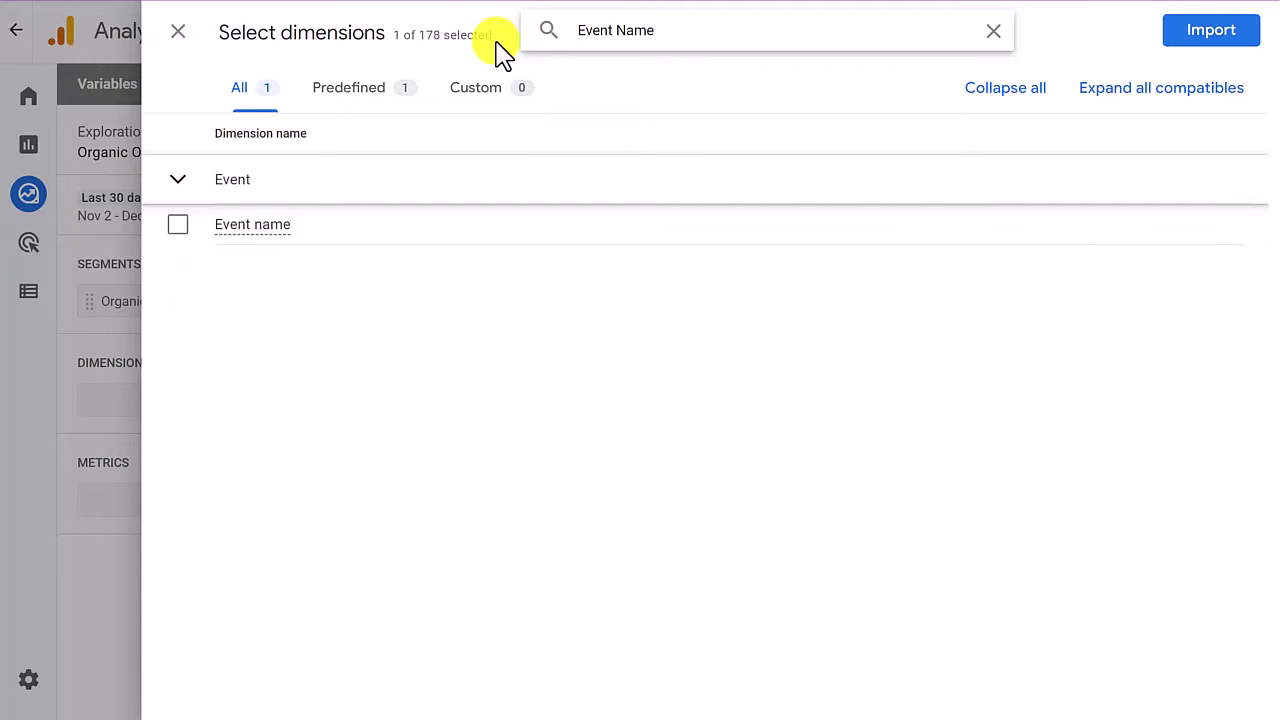
left_click(177, 226)
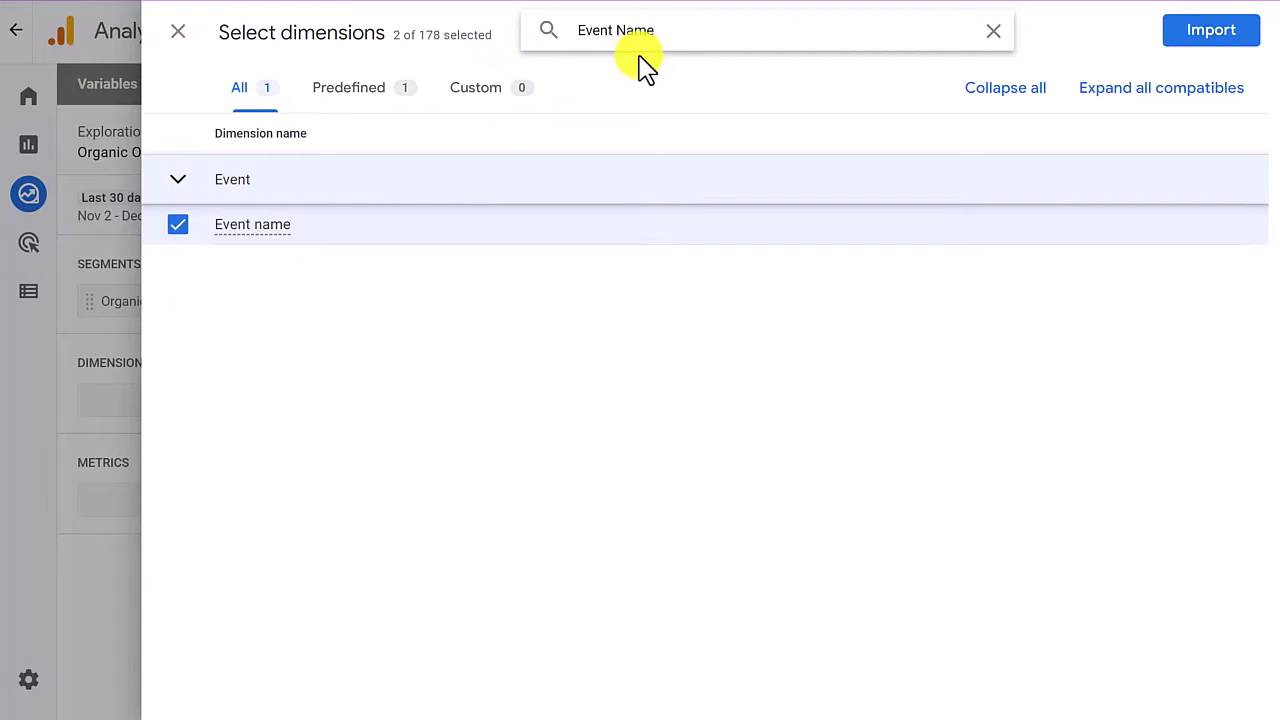
left_click_drag(683, 34, 537, 37)
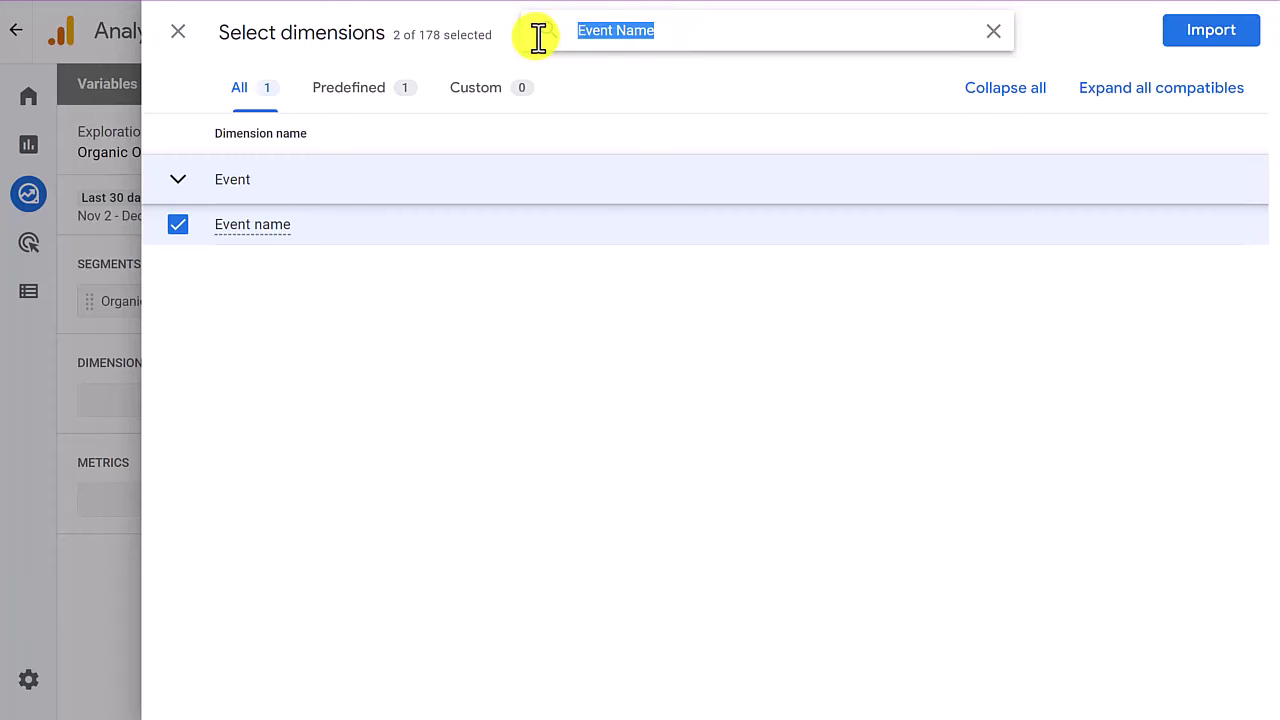
type("Device")
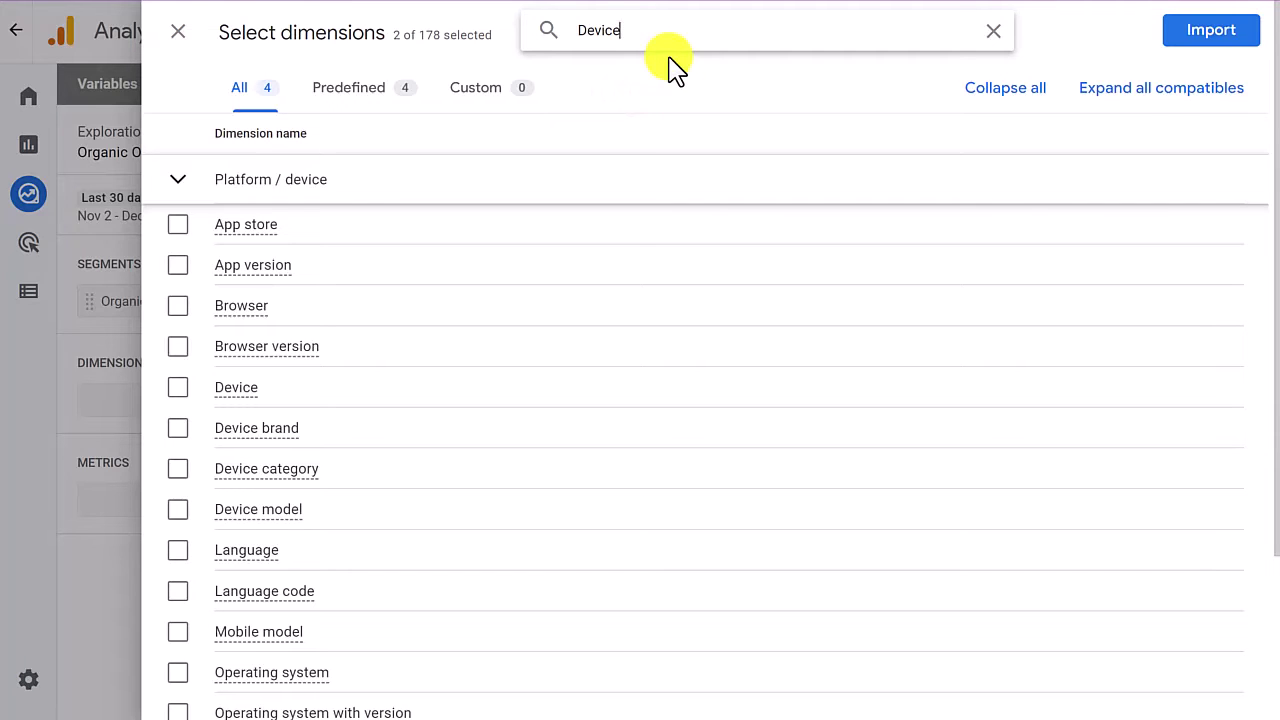
left_click(178, 396)
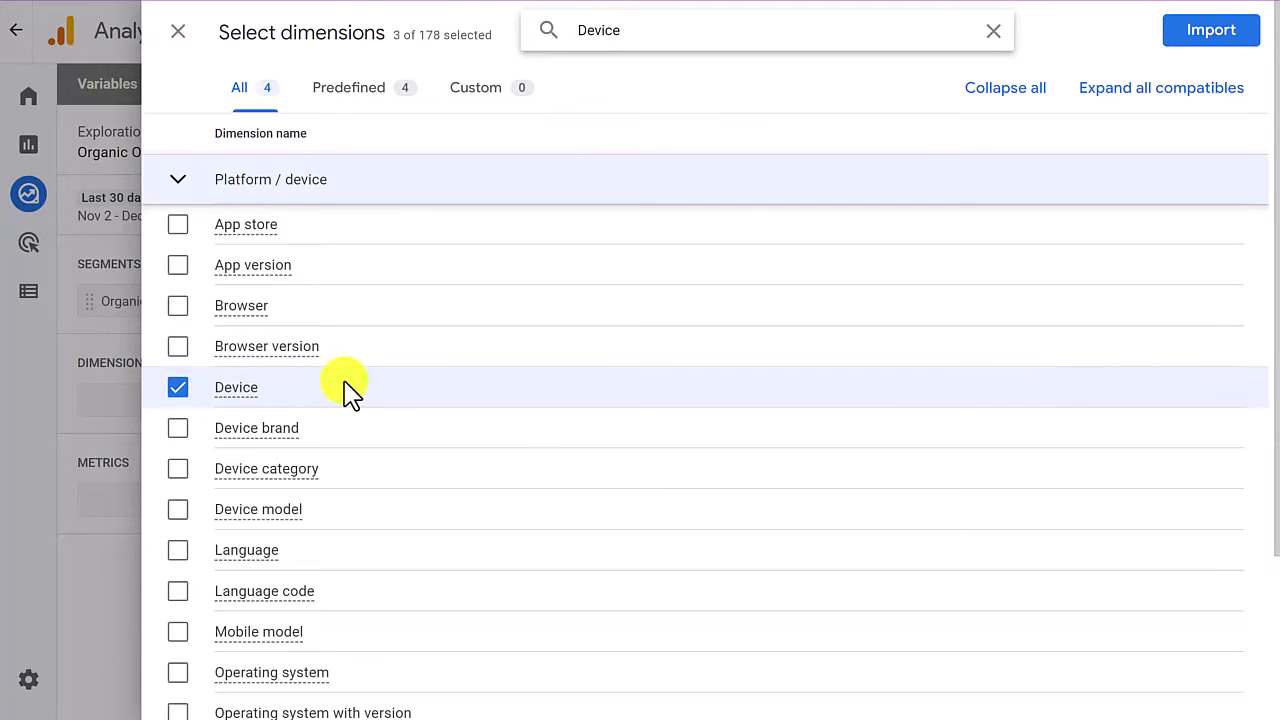
left_click_drag(641, 33, 543, 34)
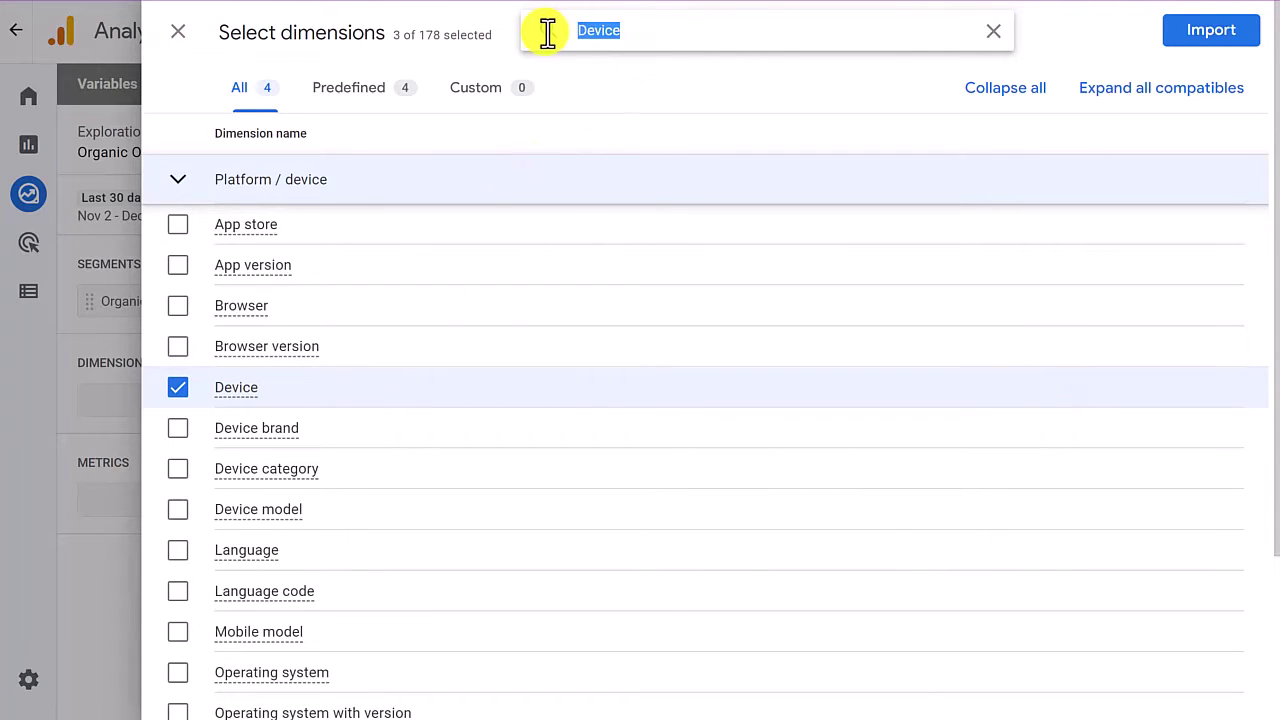
type("Browser")
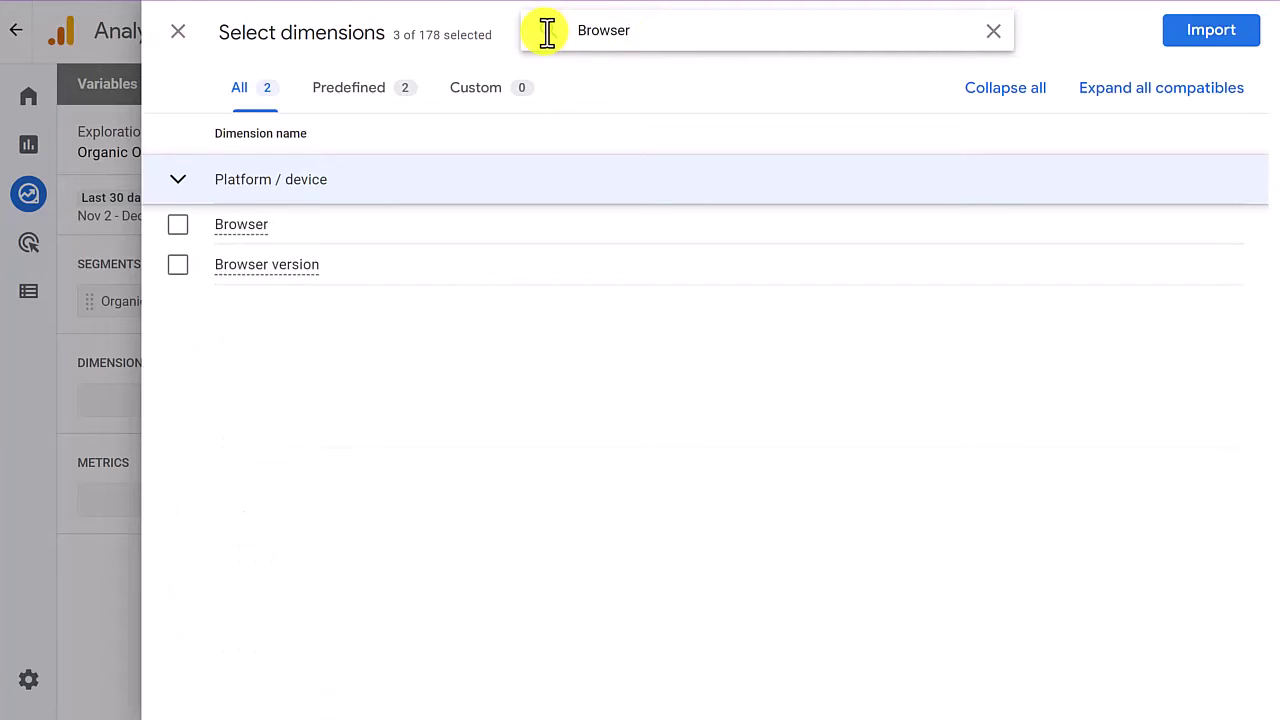
left_click(178, 226)
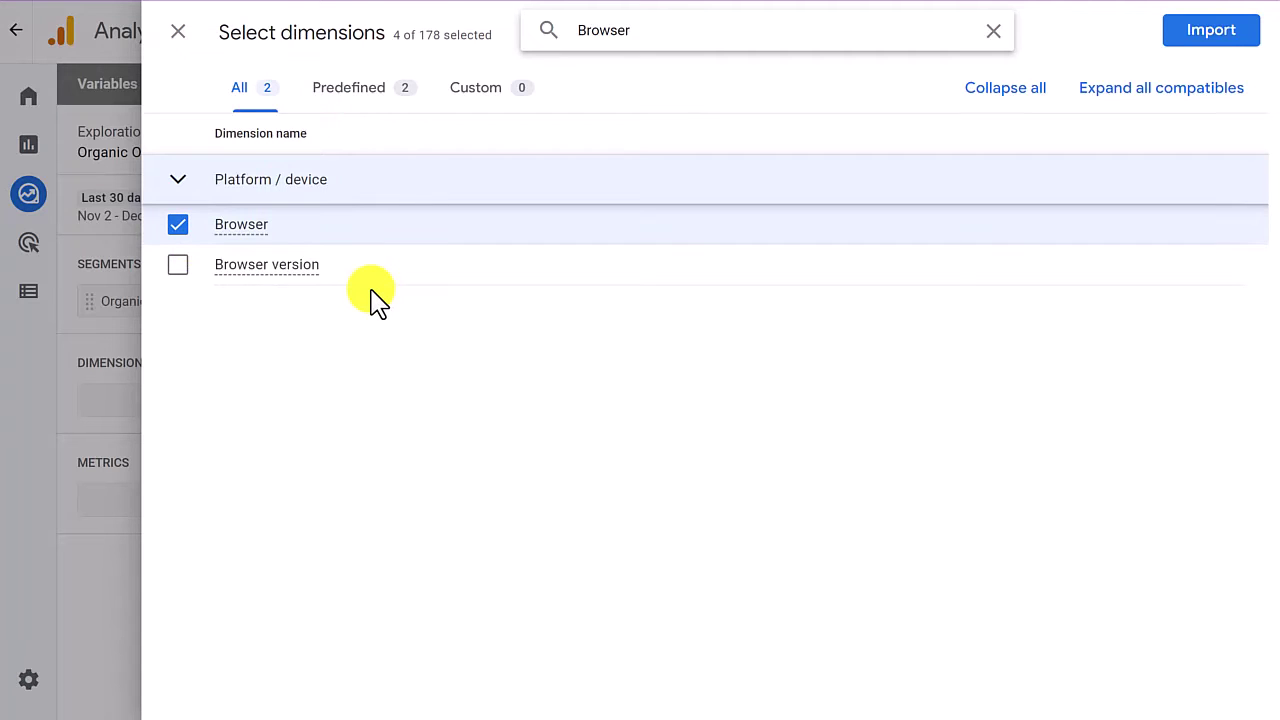
left_click(1210, 31)
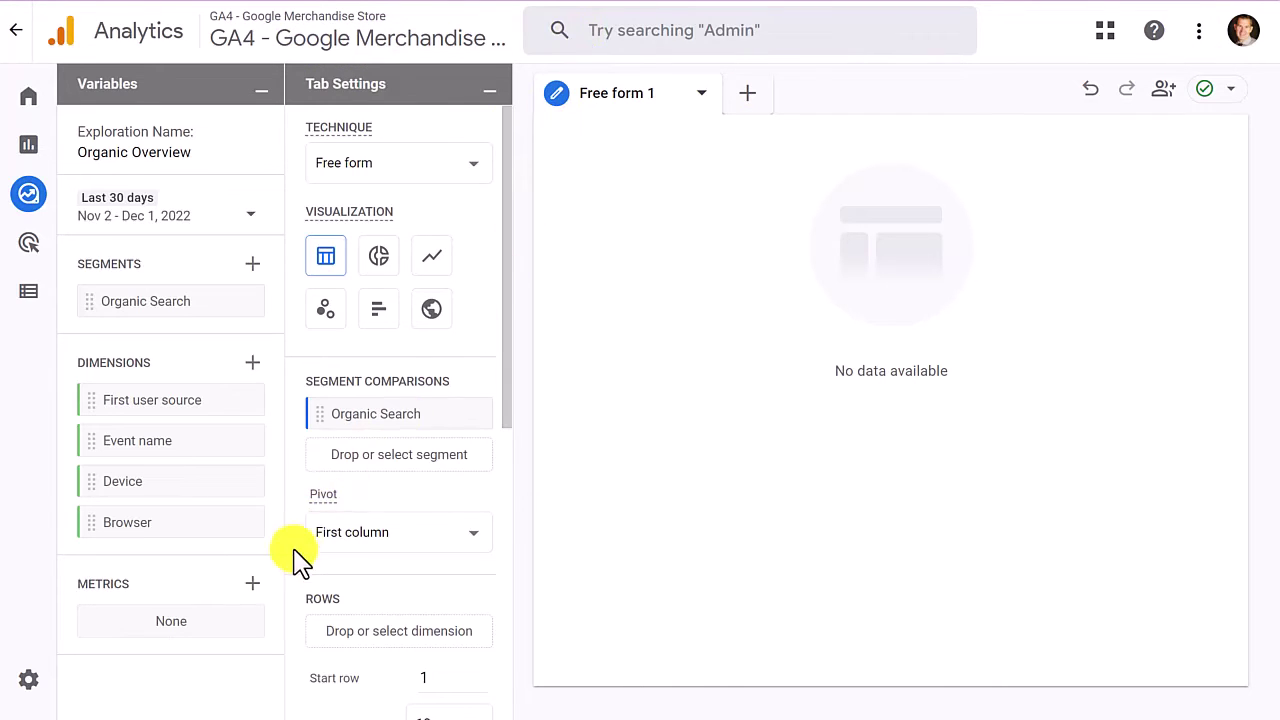
Step: Select the Views and Total users metrics from the metrics list
left_click(254, 588)
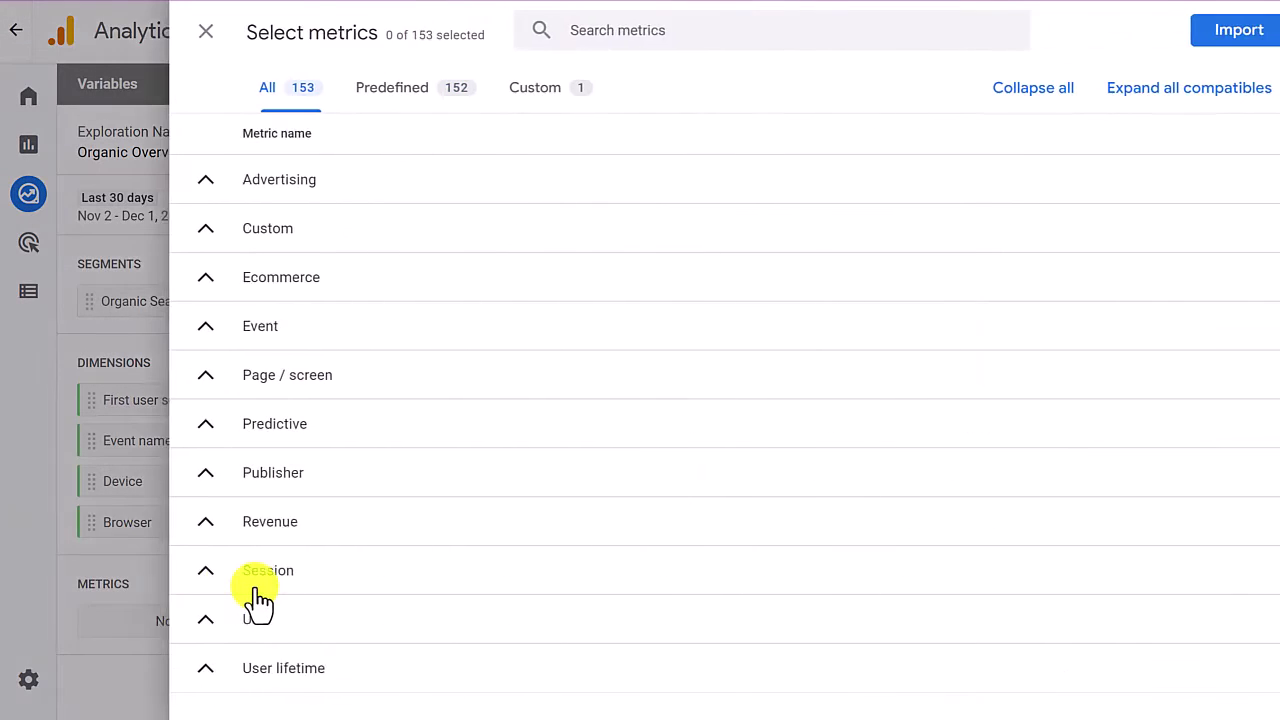
left_click(592, 34)
type("Views")
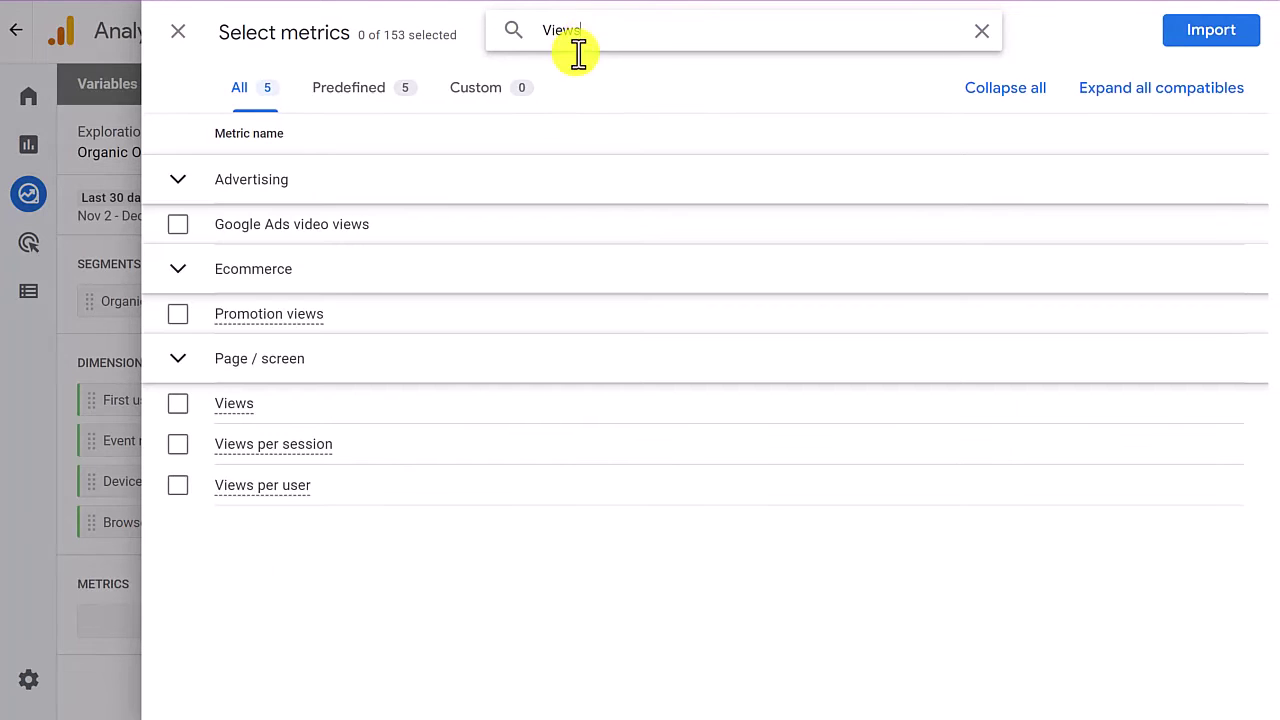
left_click(178, 406)
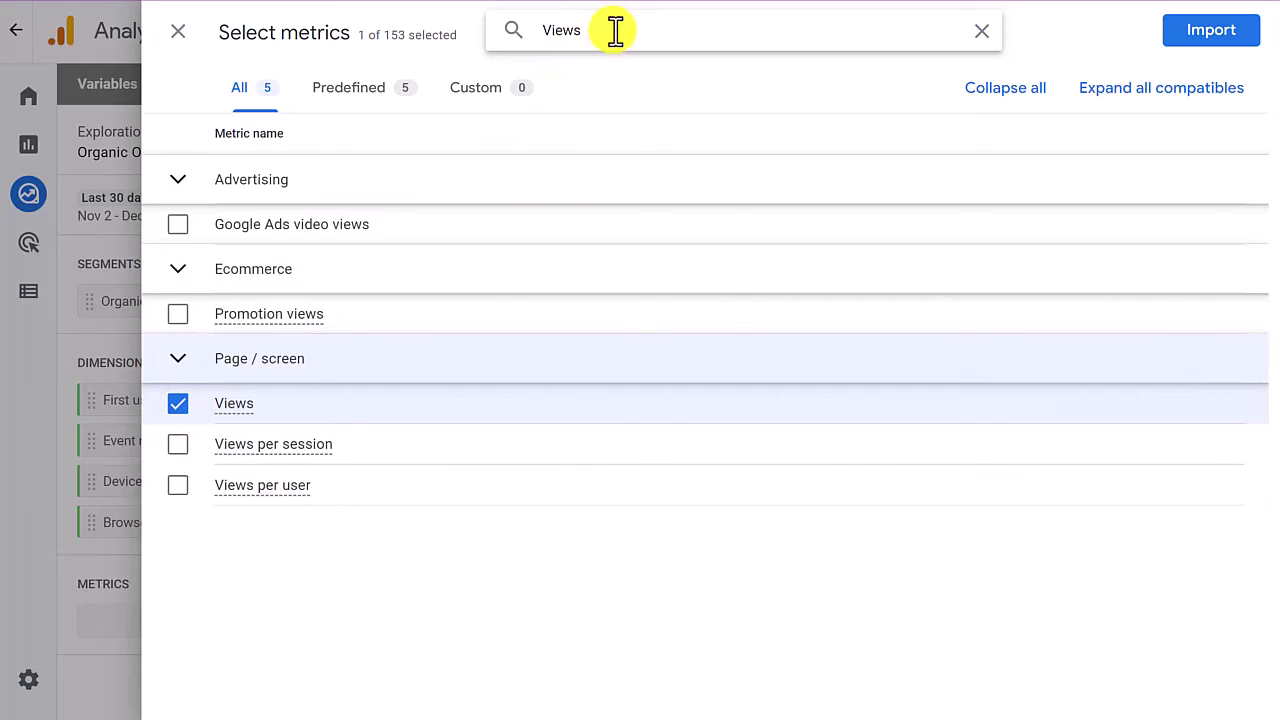
left_click_drag(614, 29, 523, 33)
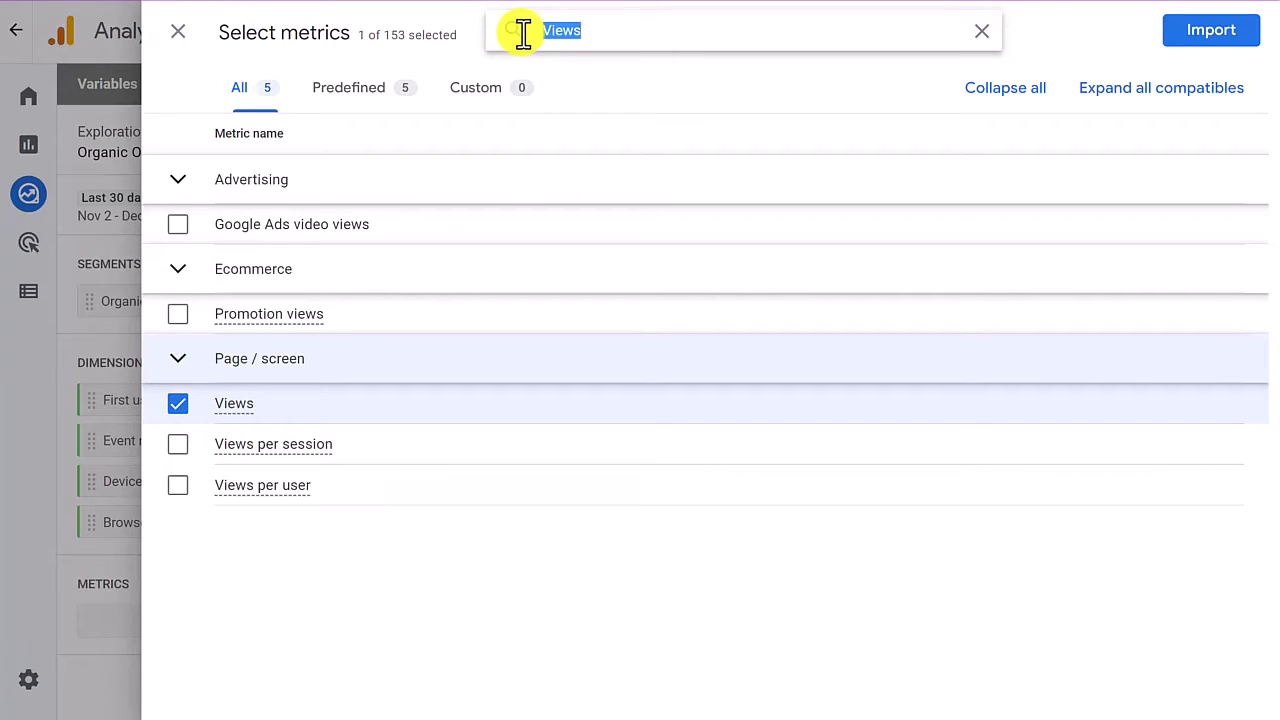
type("Total Users")
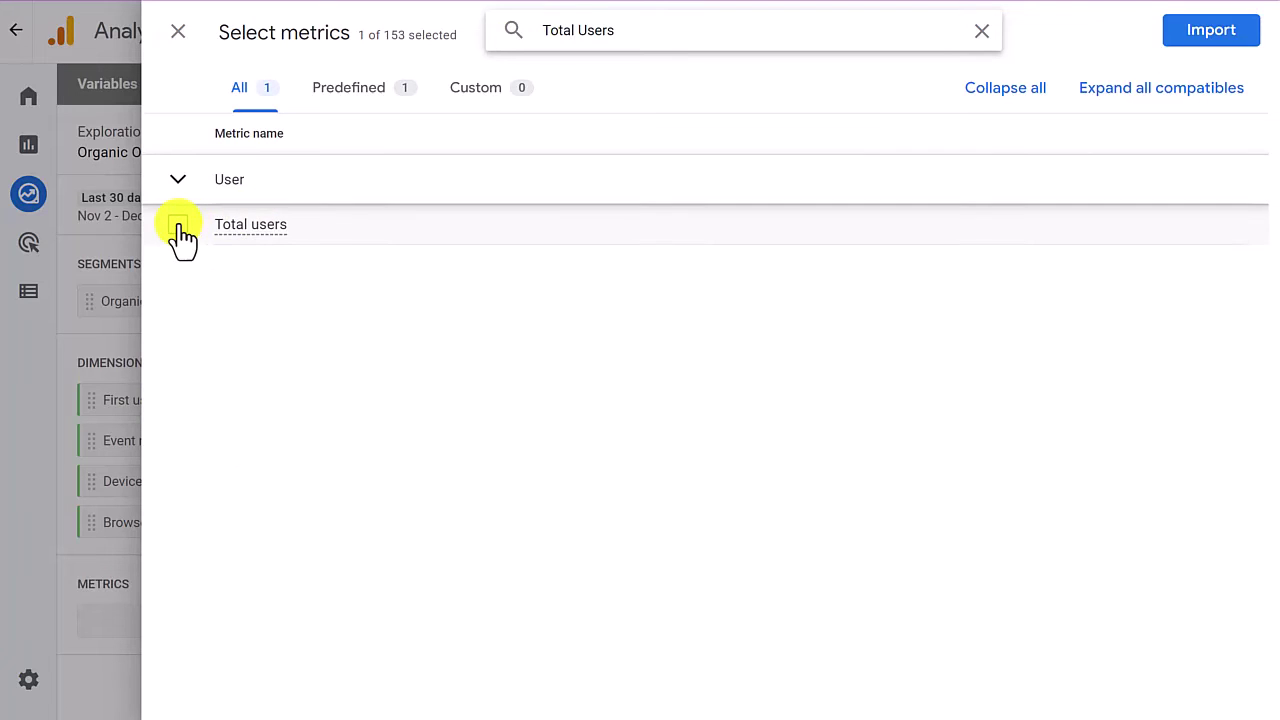
left_click(178, 226)
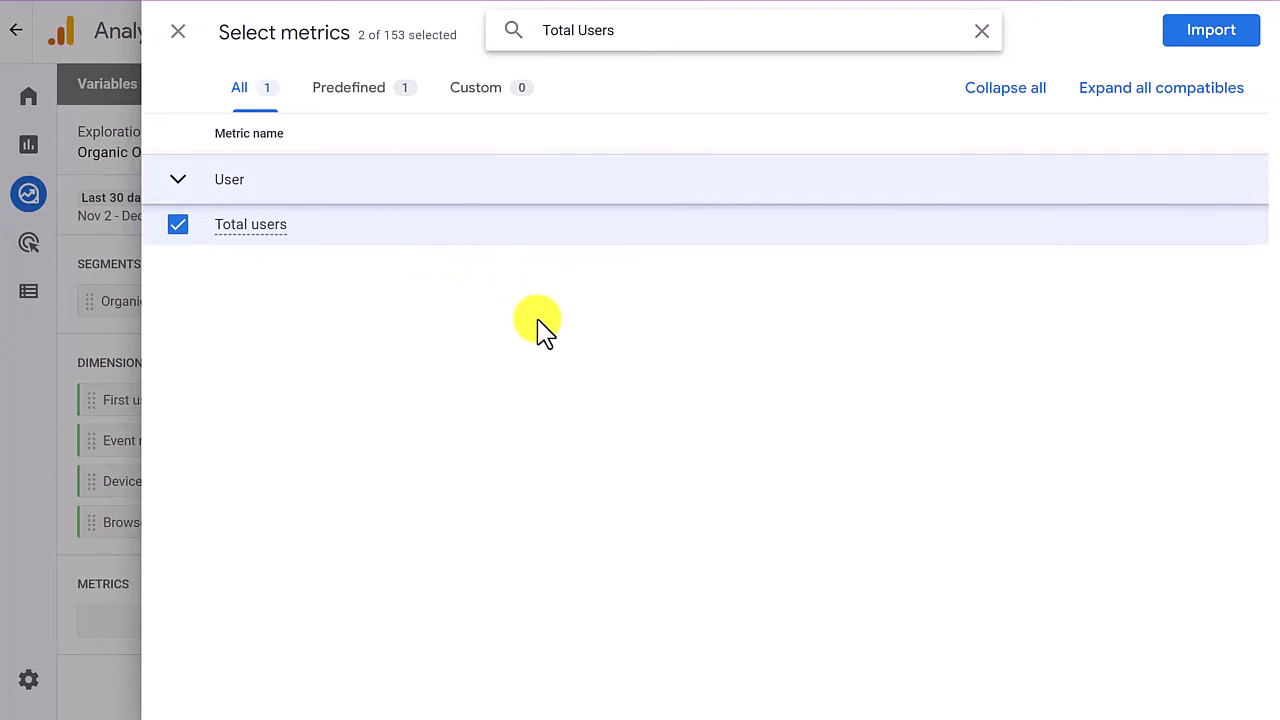
Step: Also select Sessions and Conversions, and import the four metrics
left_click_drag(634, 29, 474, 30)
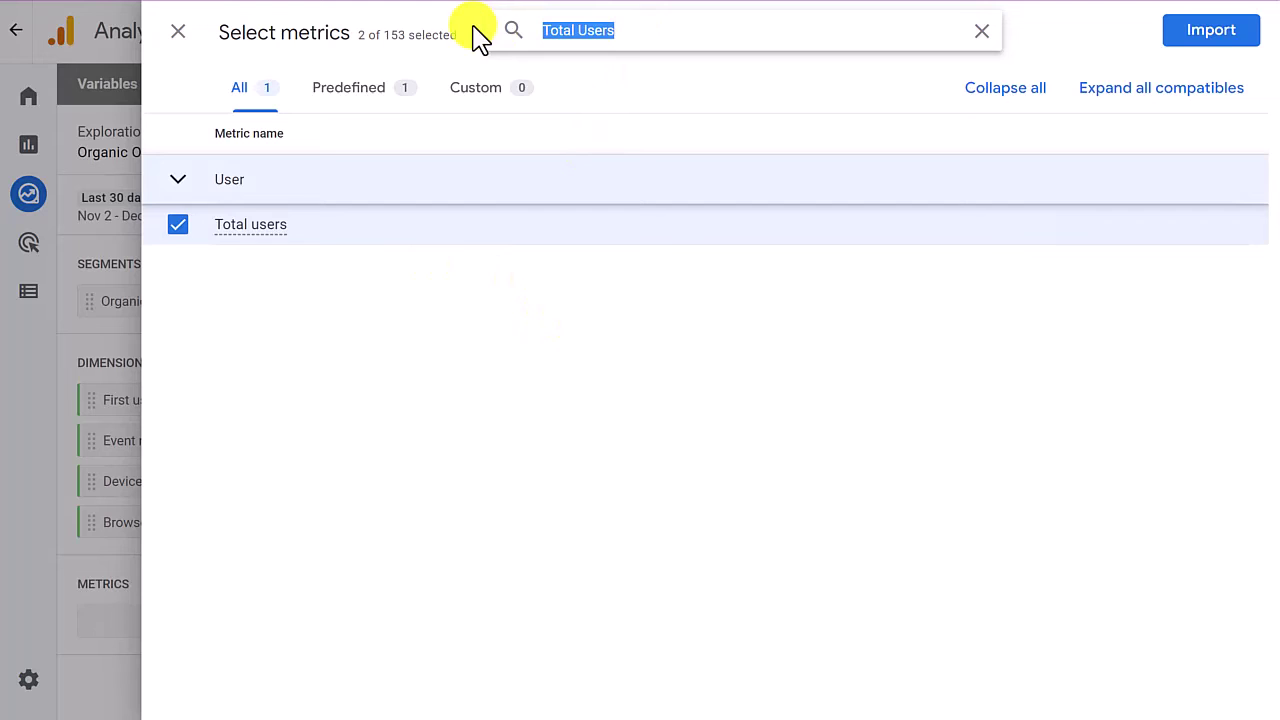
type("Sessions")
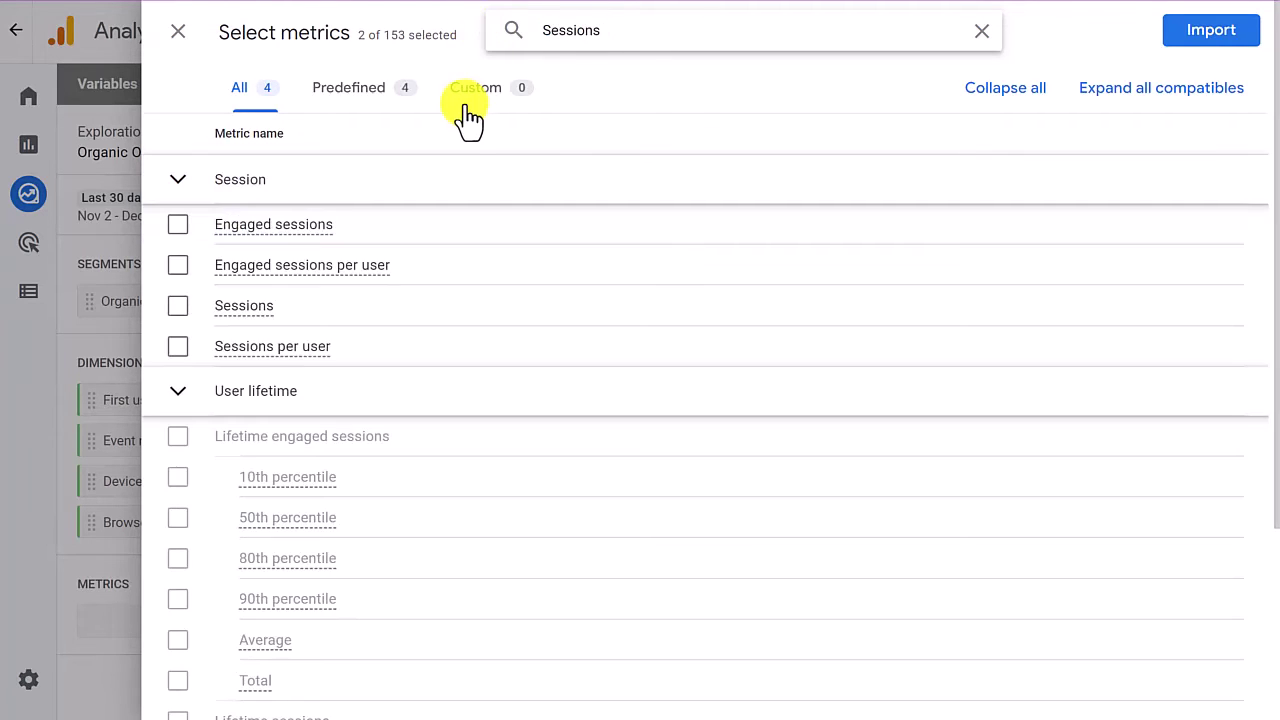
left_click(177, 306)
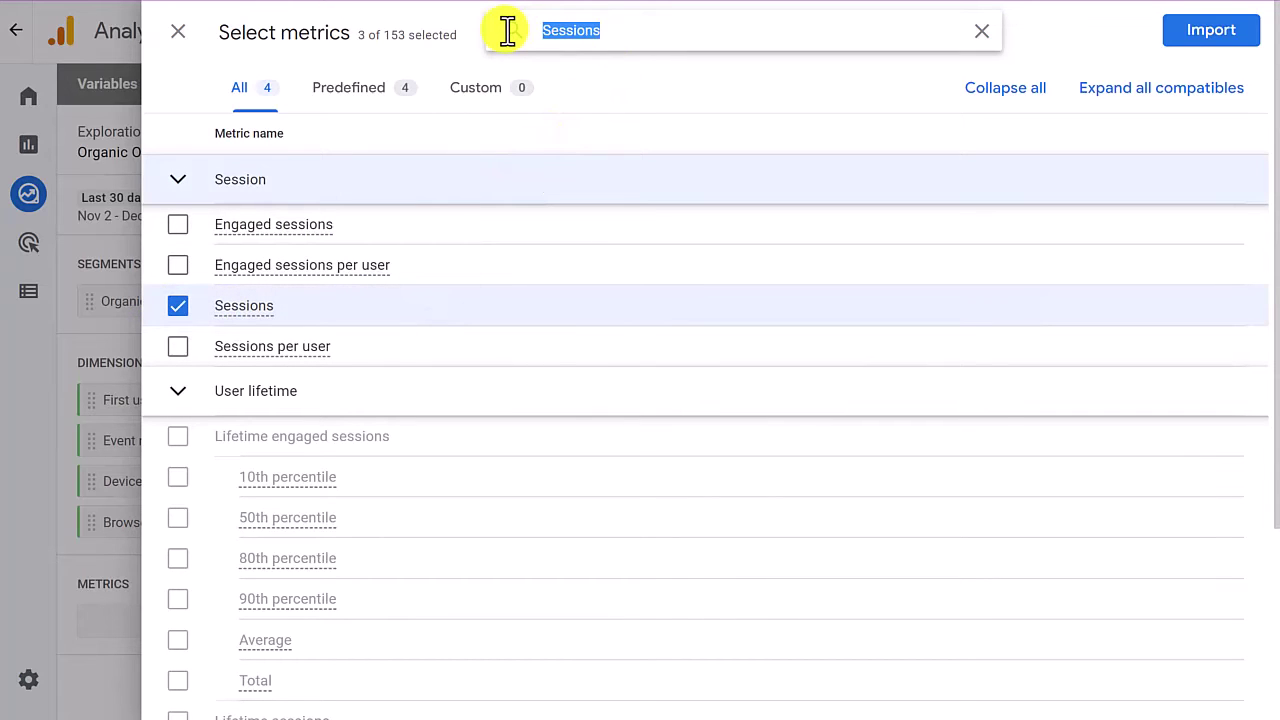
type("Conver")
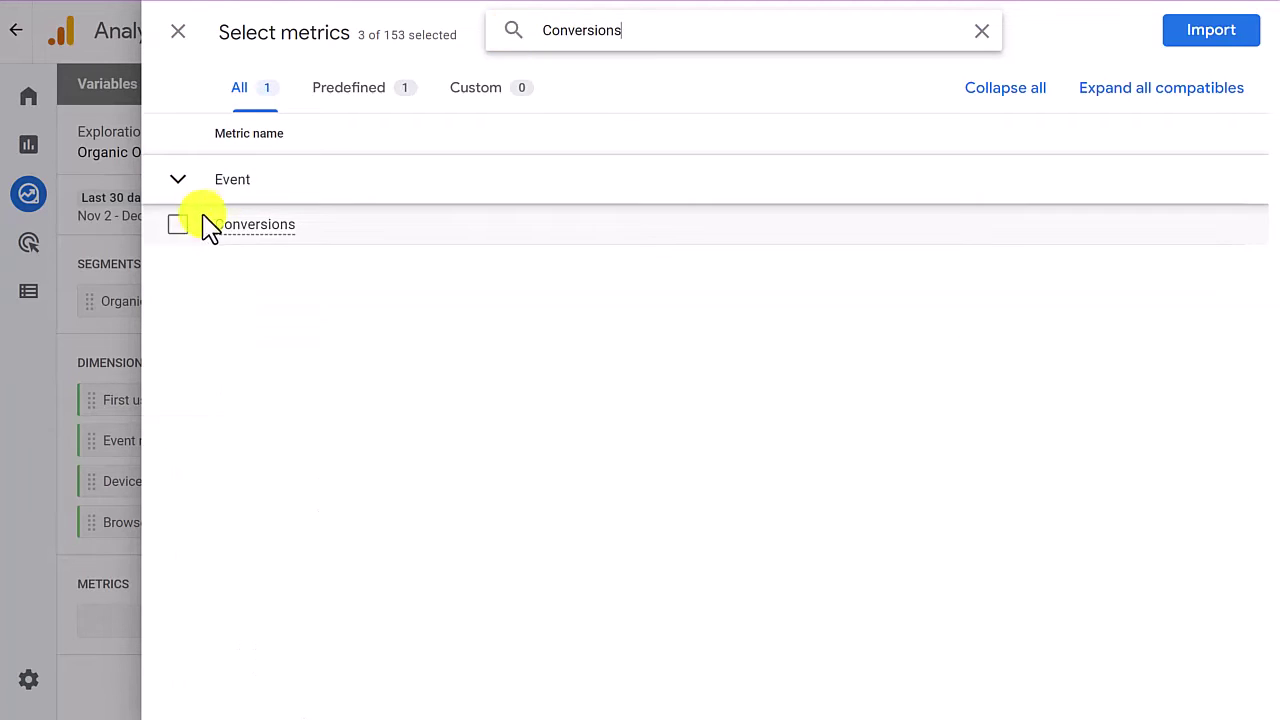
left_click(177, 226)
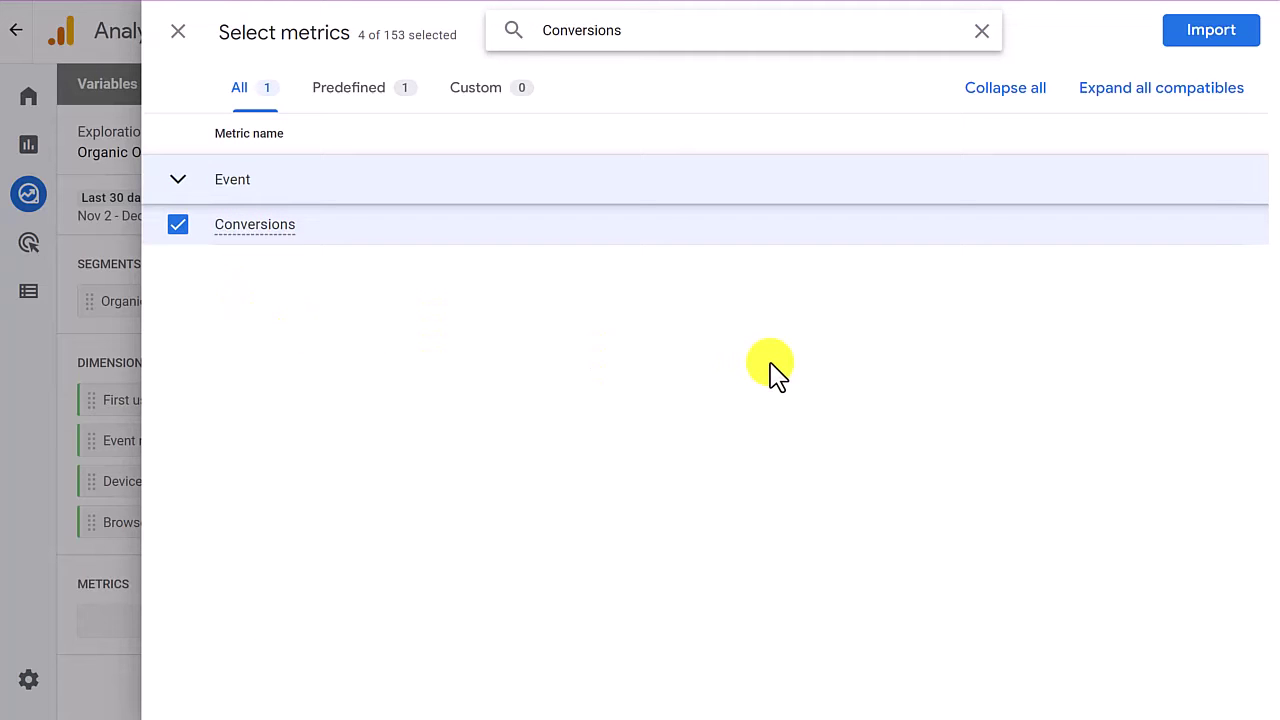
left_click(1210, 31)
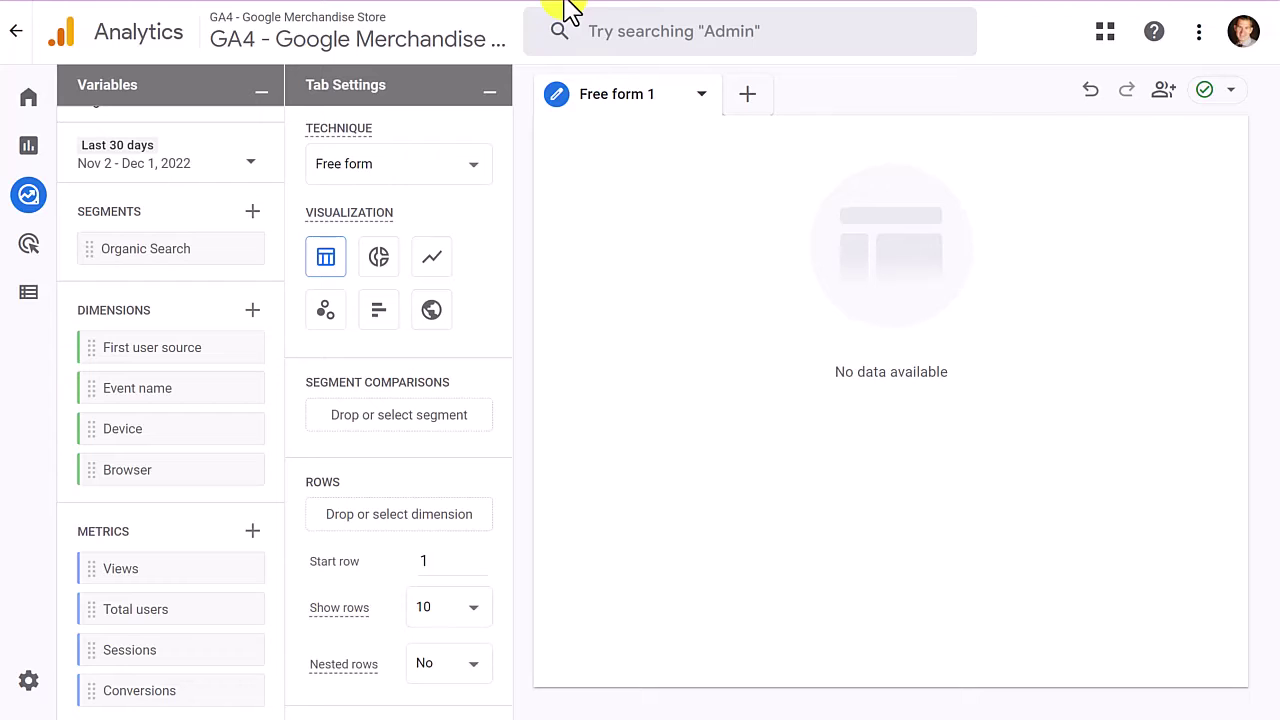
Step: Build the table with First user source rows and Views, Total users and Sessions values
double_click(140, 347)
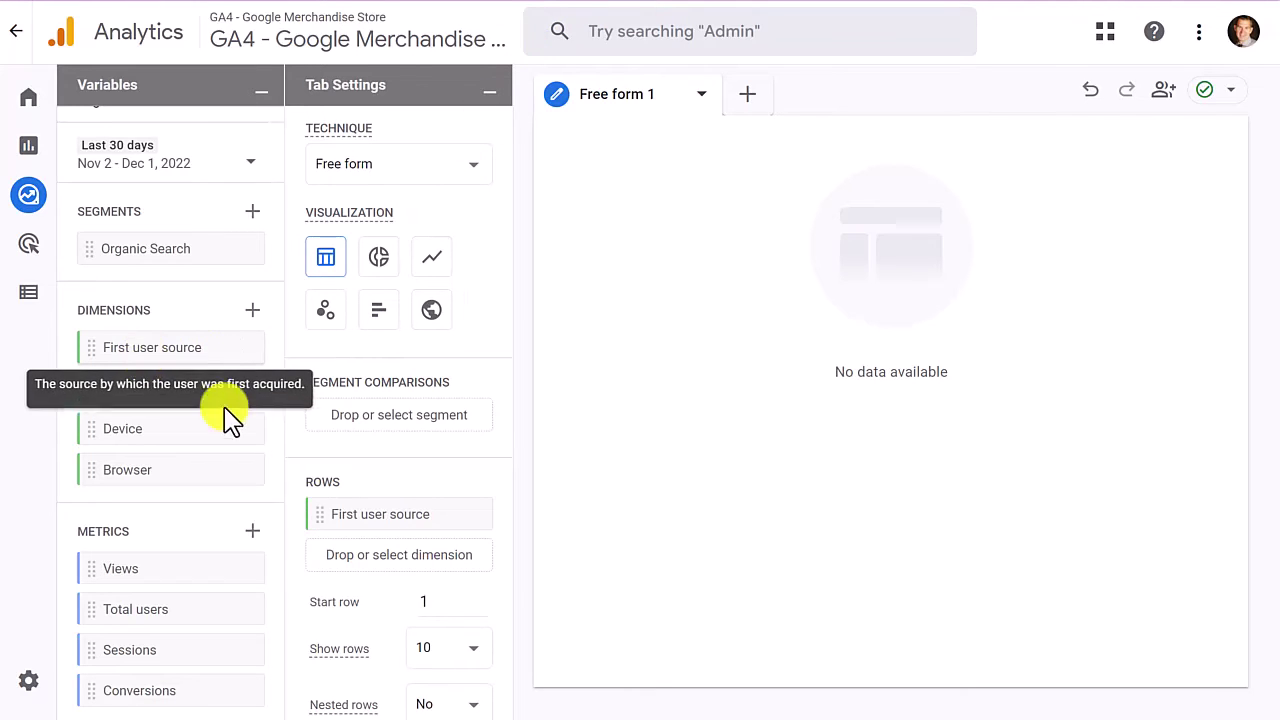
scroll(397, 488, "down", 2)
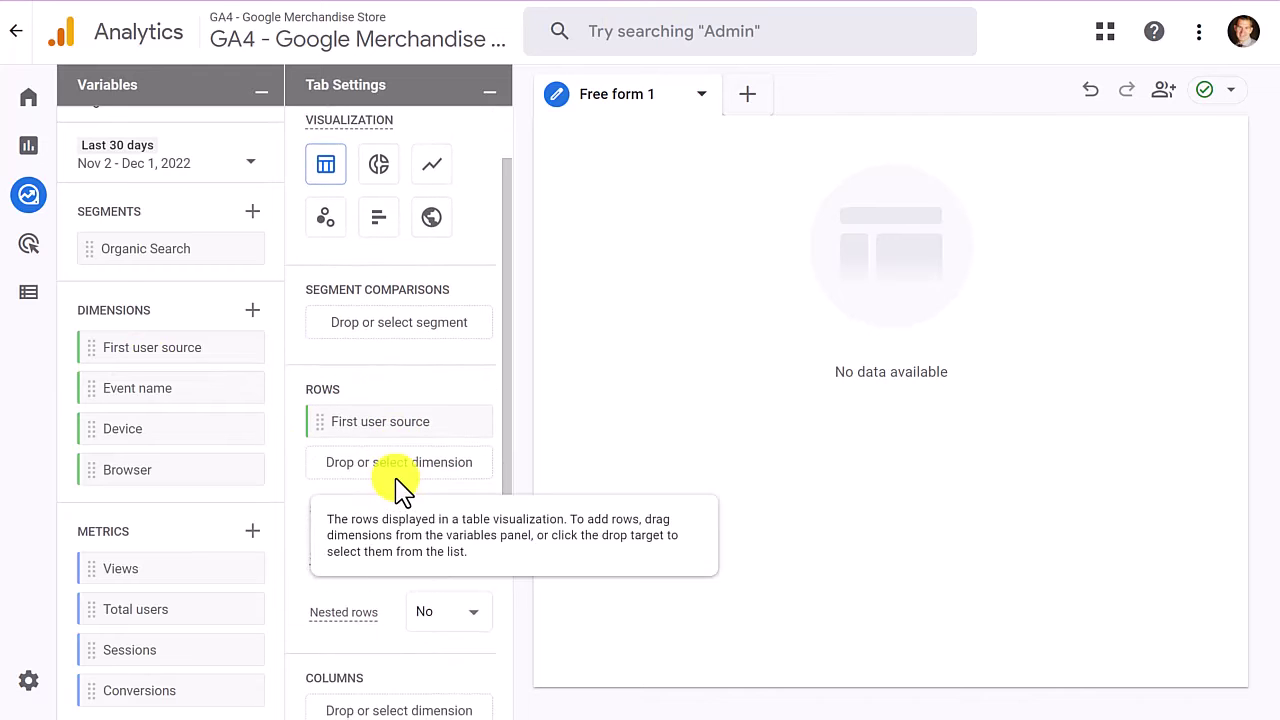
double_click(160, 568)
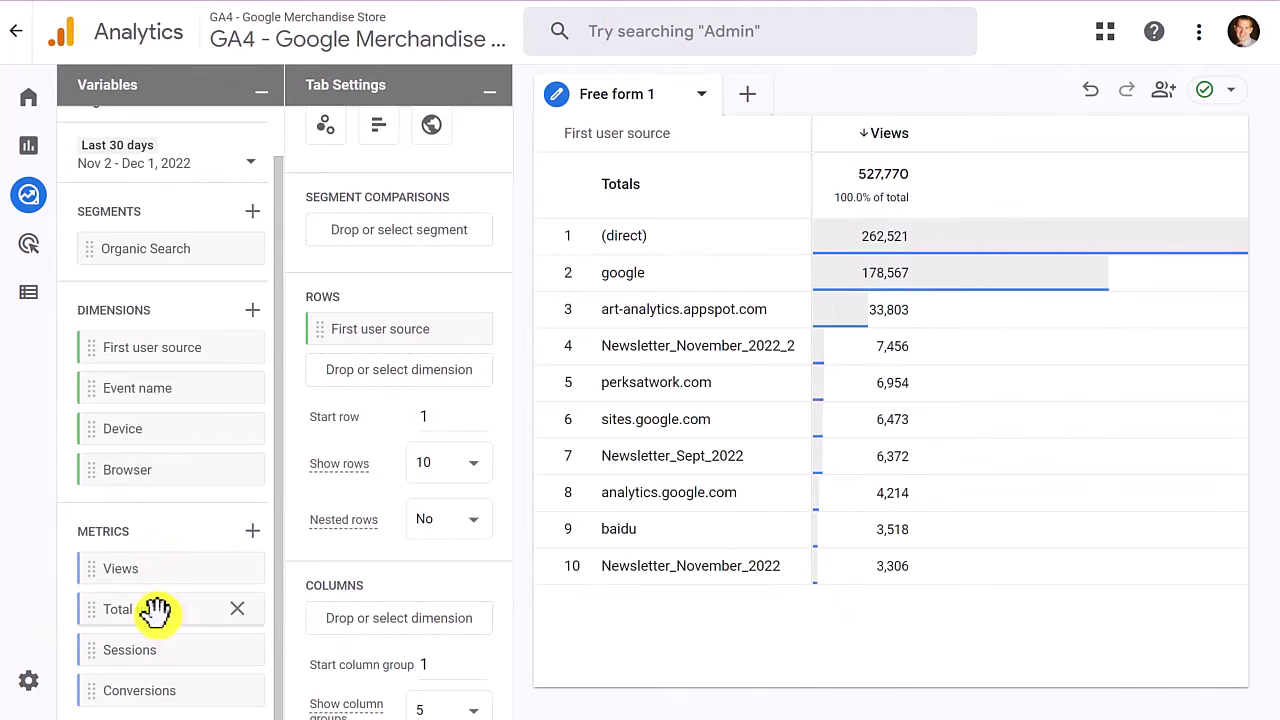
double_click(157, 609)
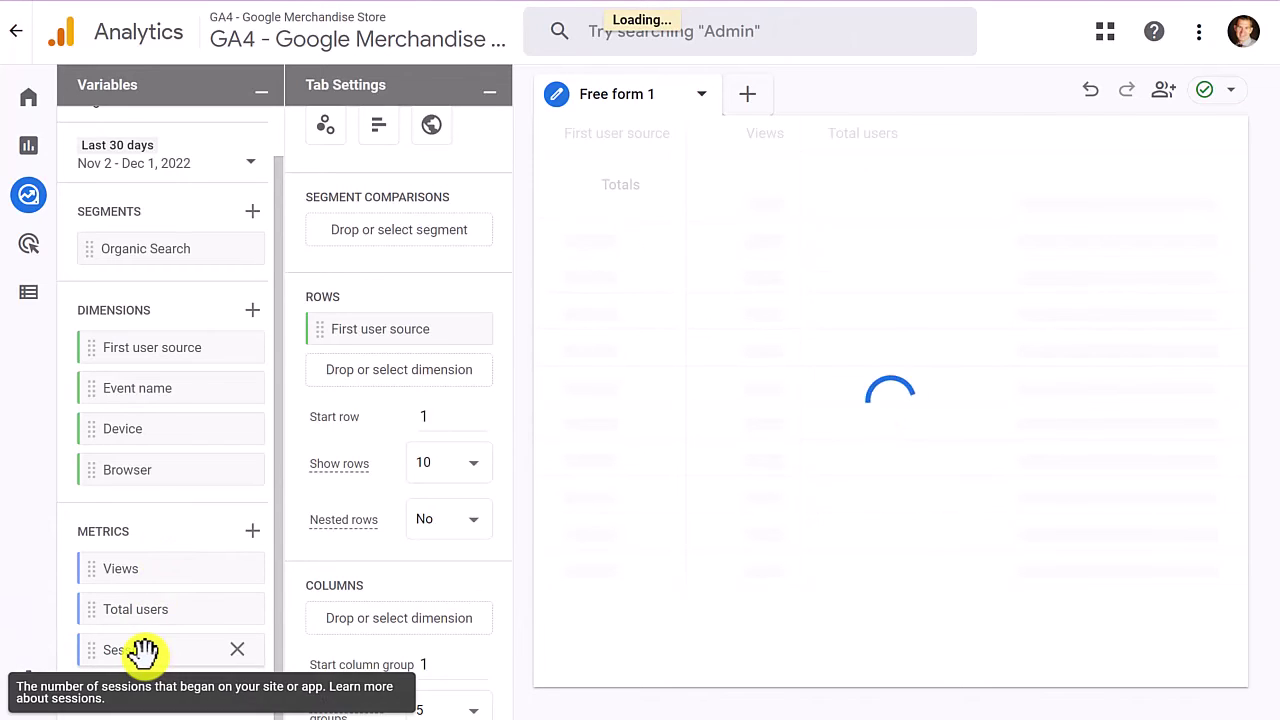
double_click(143, 651)
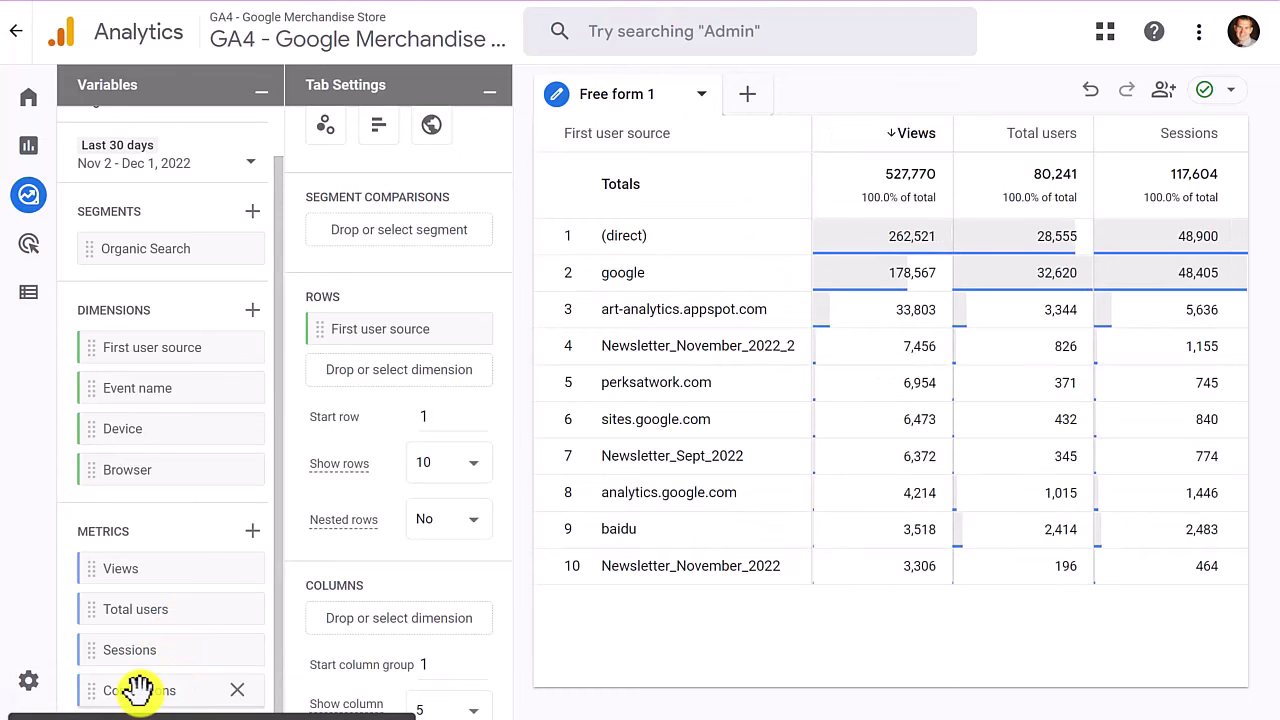
scroll(423, 530, "down", 5)
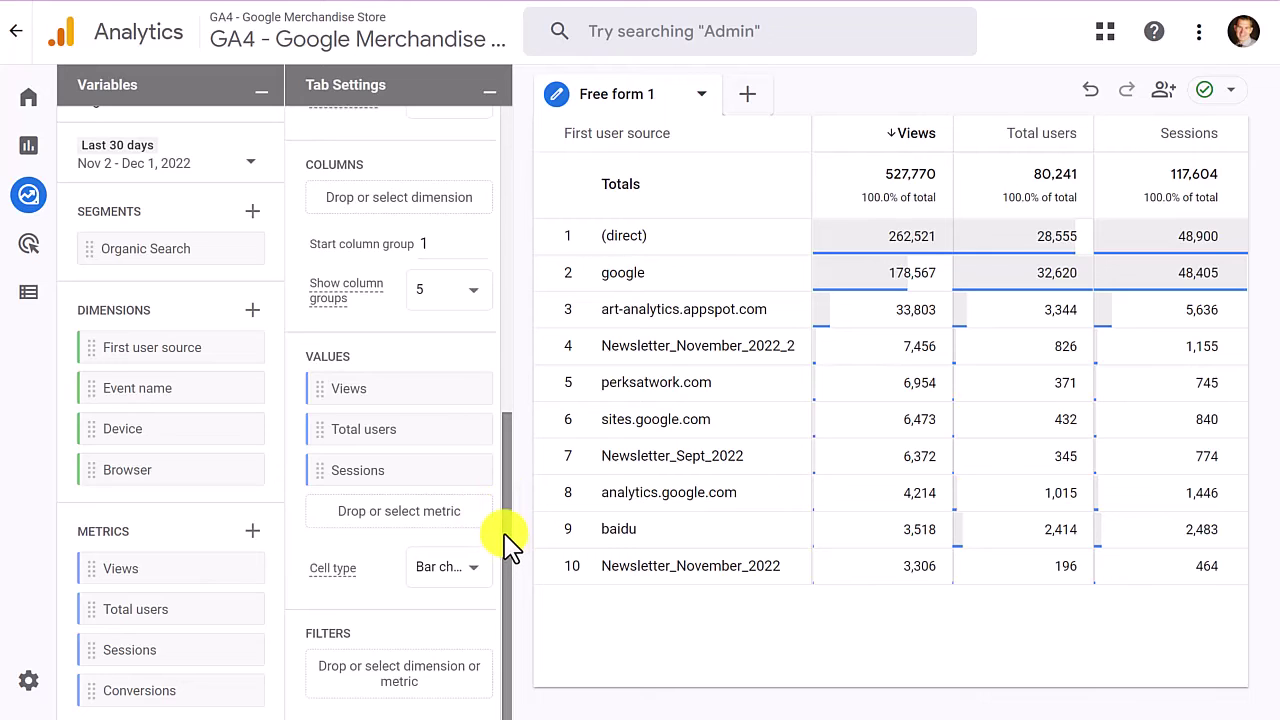
Step: Change the Values cell type from bar chart to Heat map
scroll(505, 541, "up", 2)
scroll(505, 541, "down", 2)
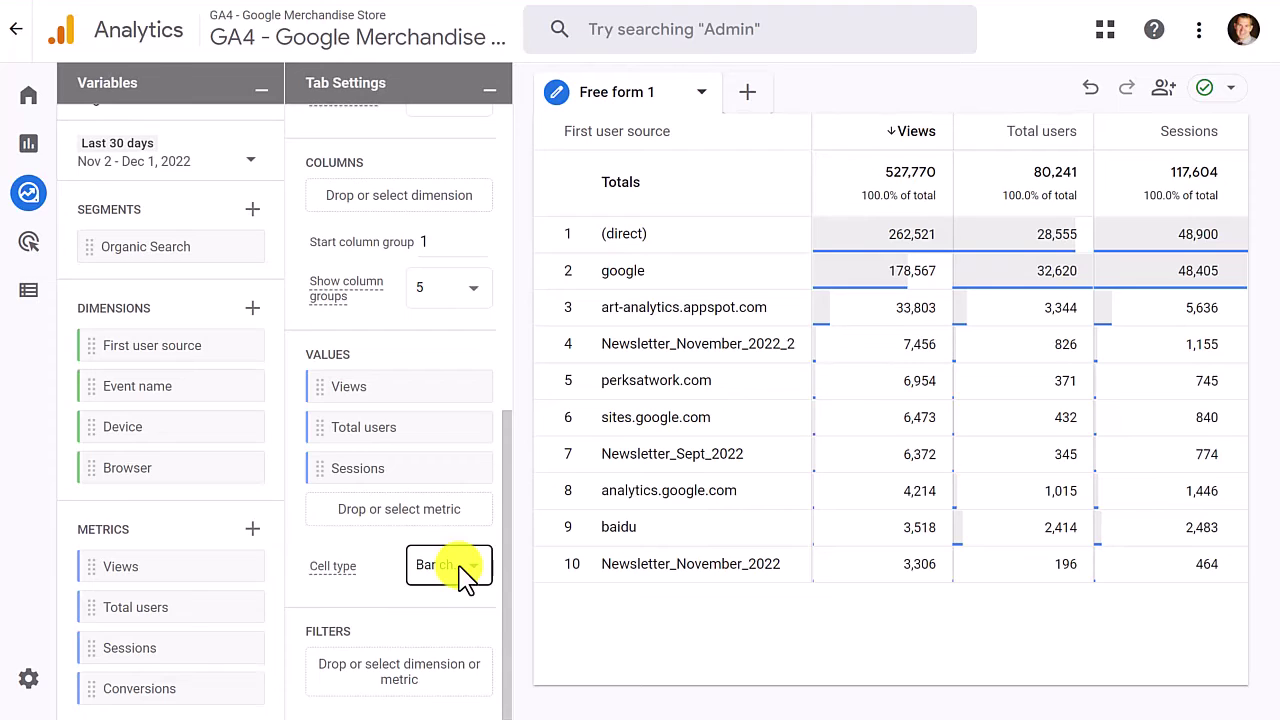
left_click(463, 572)
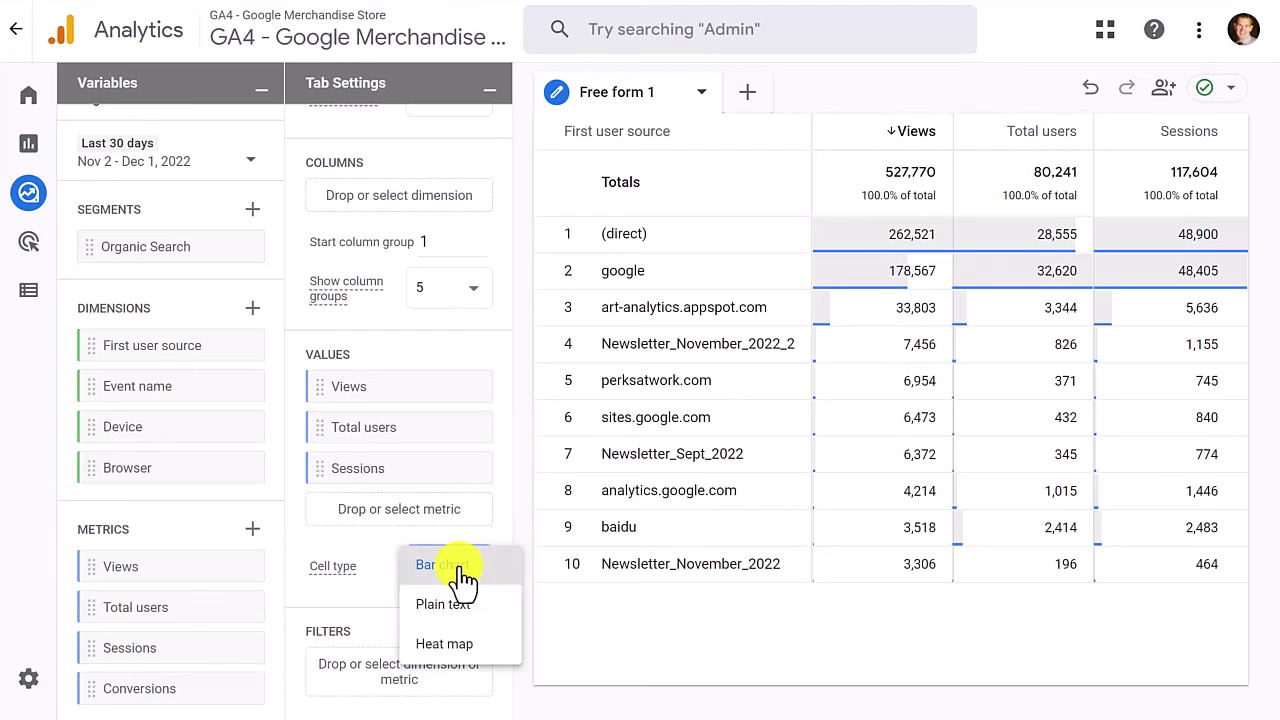
left_click(445, 645)
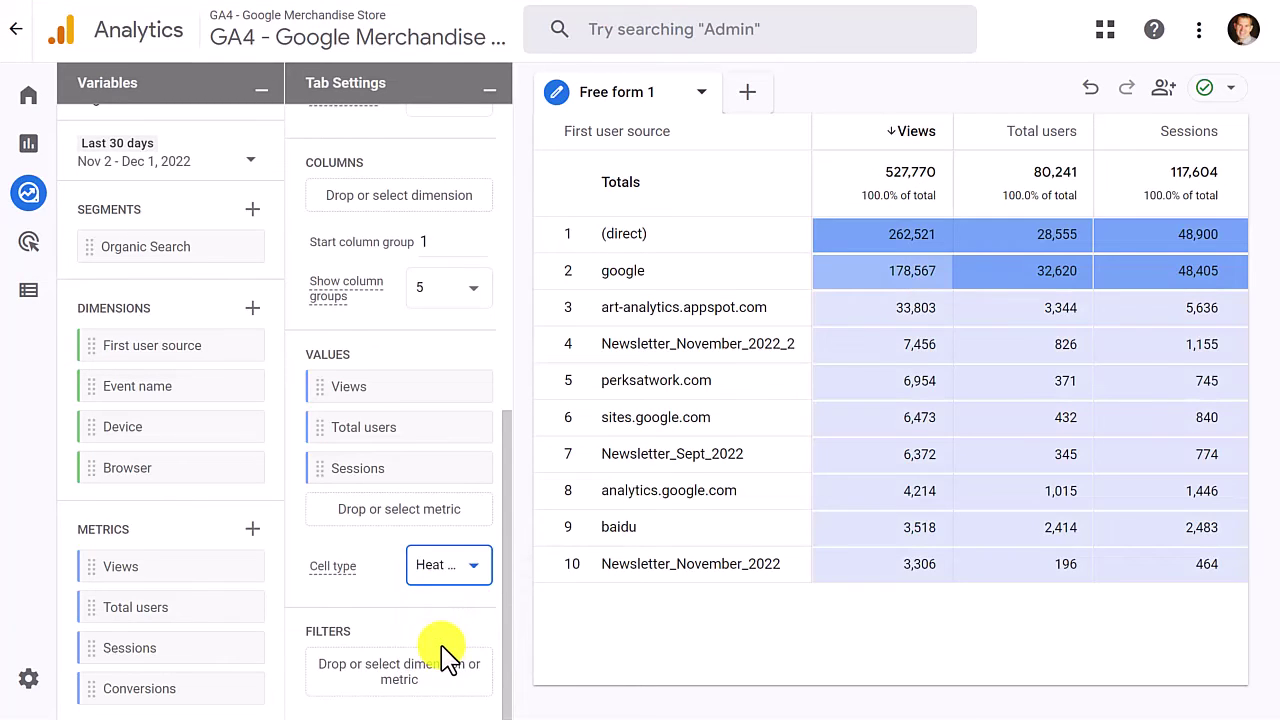
Step: Rename the Free form 1 tab to 'Organic Overview'
double_click(628, 92)
left_click(677, 104)
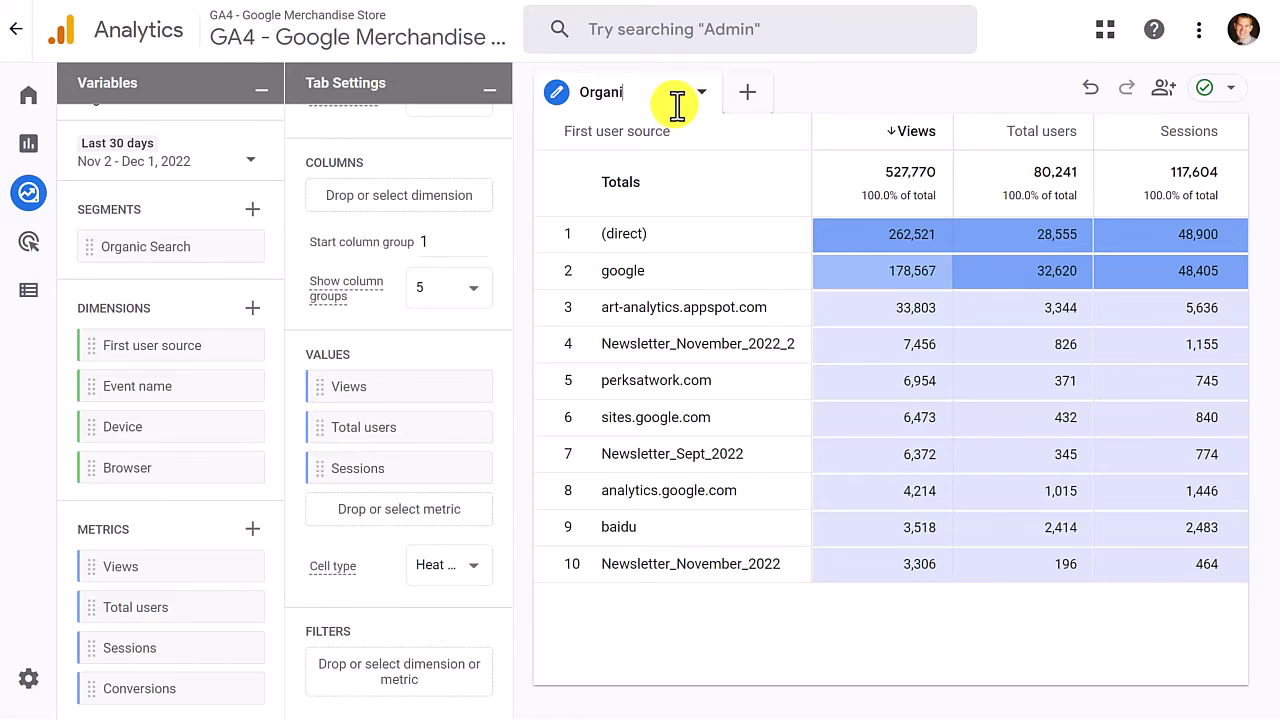
type("Organic Overview")
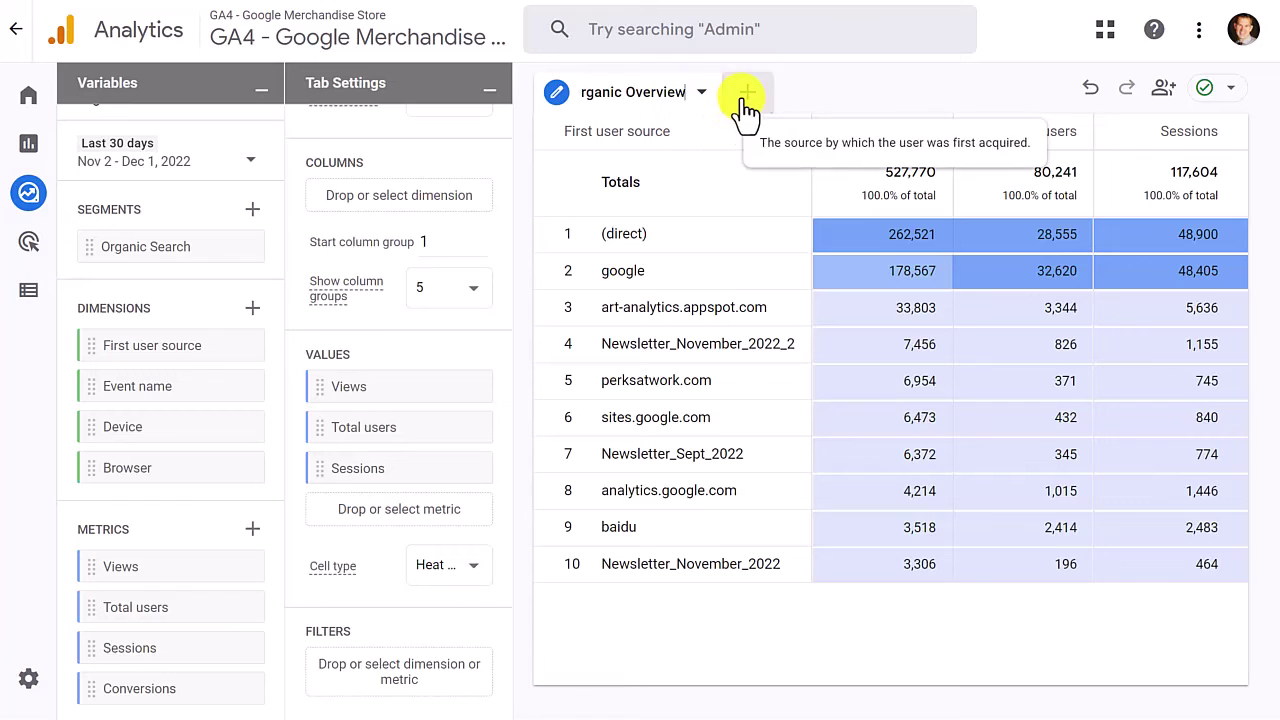
Step: Duplicate the Organic Overview tab and rename the copy 'Device'
left_click(704, 94)
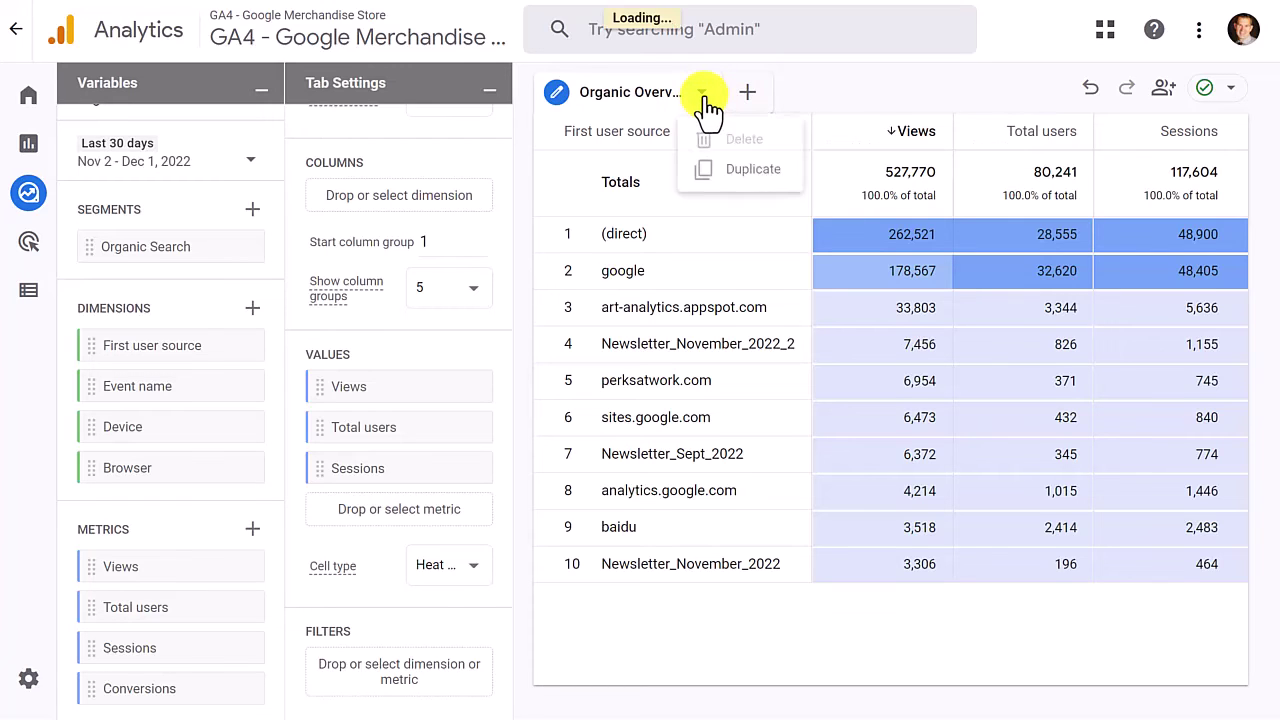
left_click(736, 178)
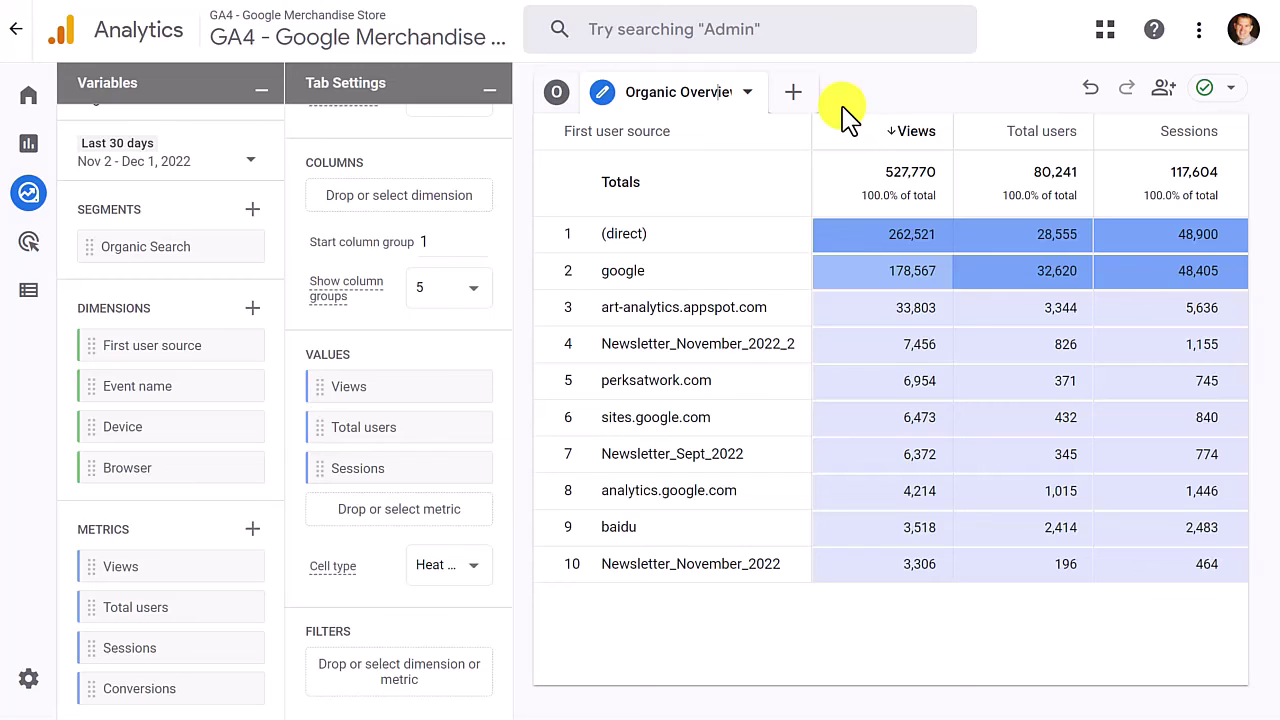
key("End")
key("Home")
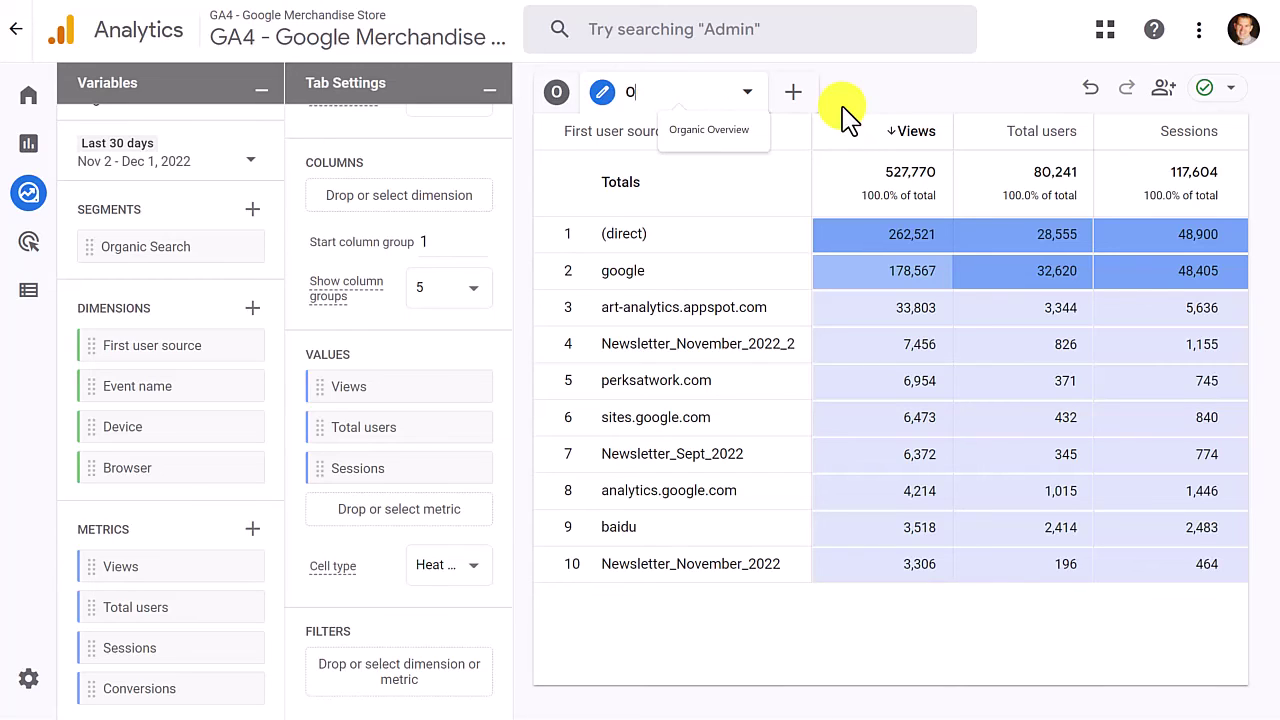
key("BackSpace")
type("Device")
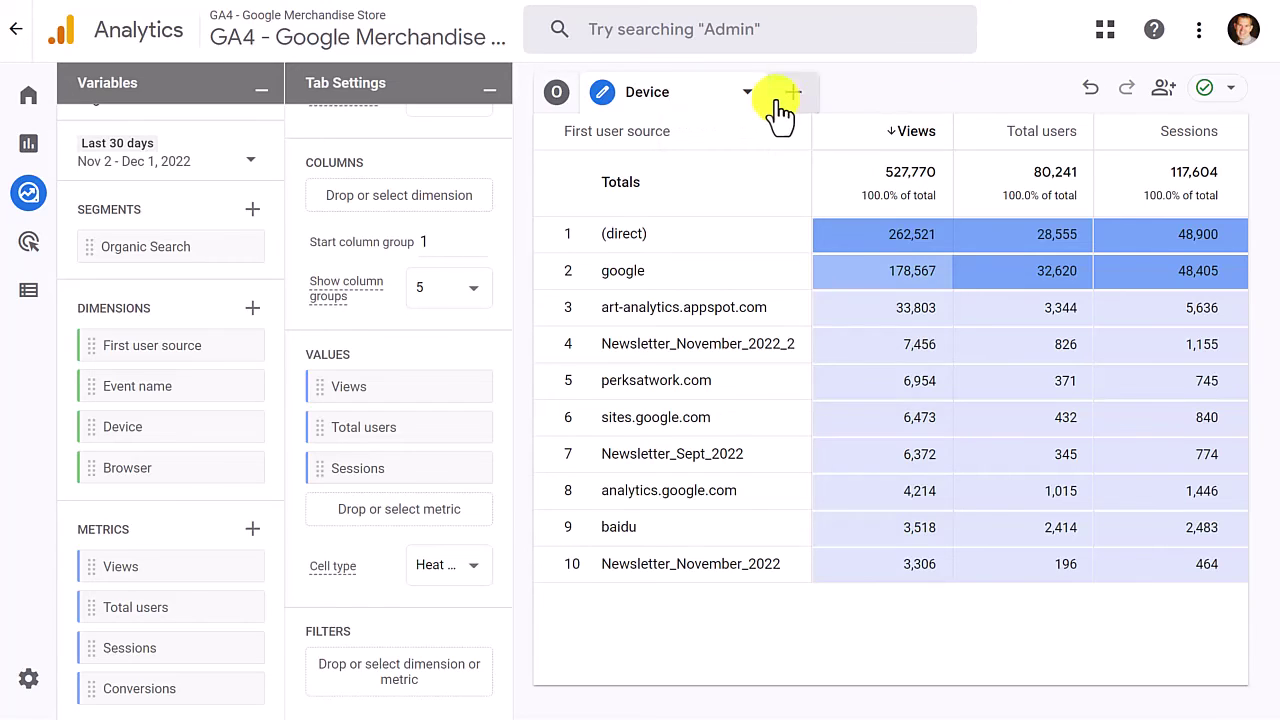
Step: Duplicate the Device tab and clear the copy's name to rename it Browser
left_click(748, 92)
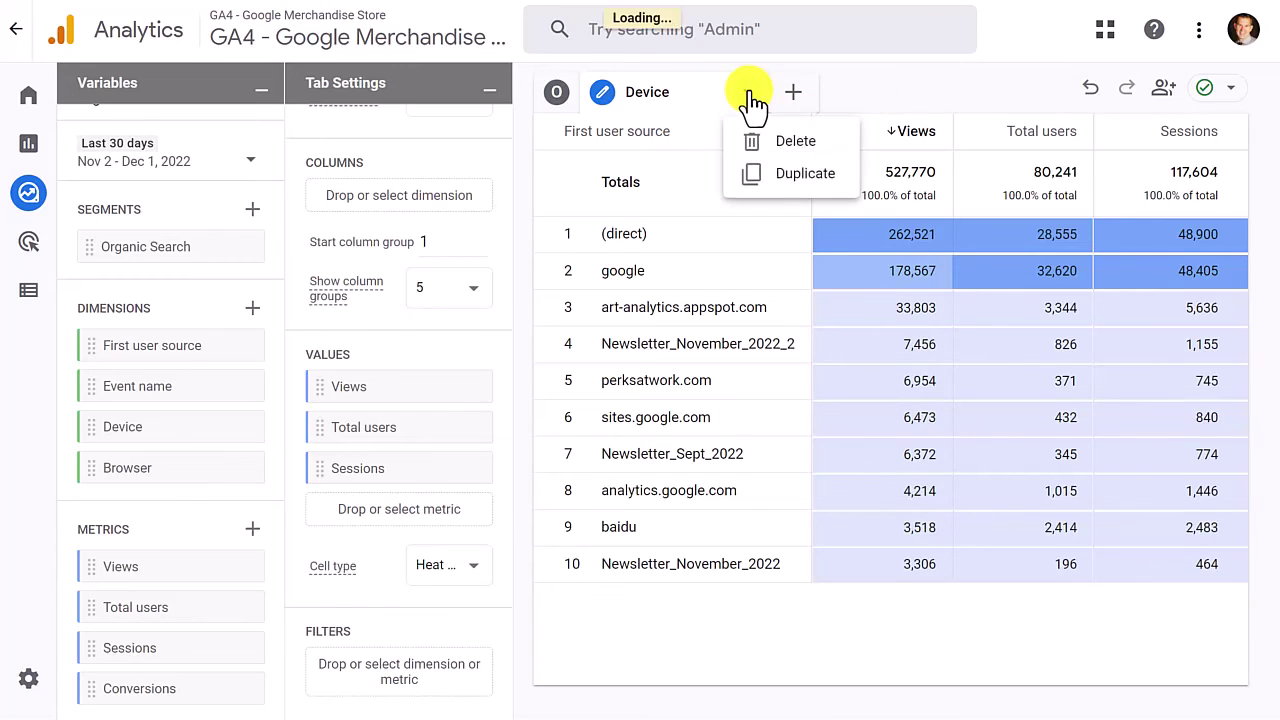
left_click(793, 178)
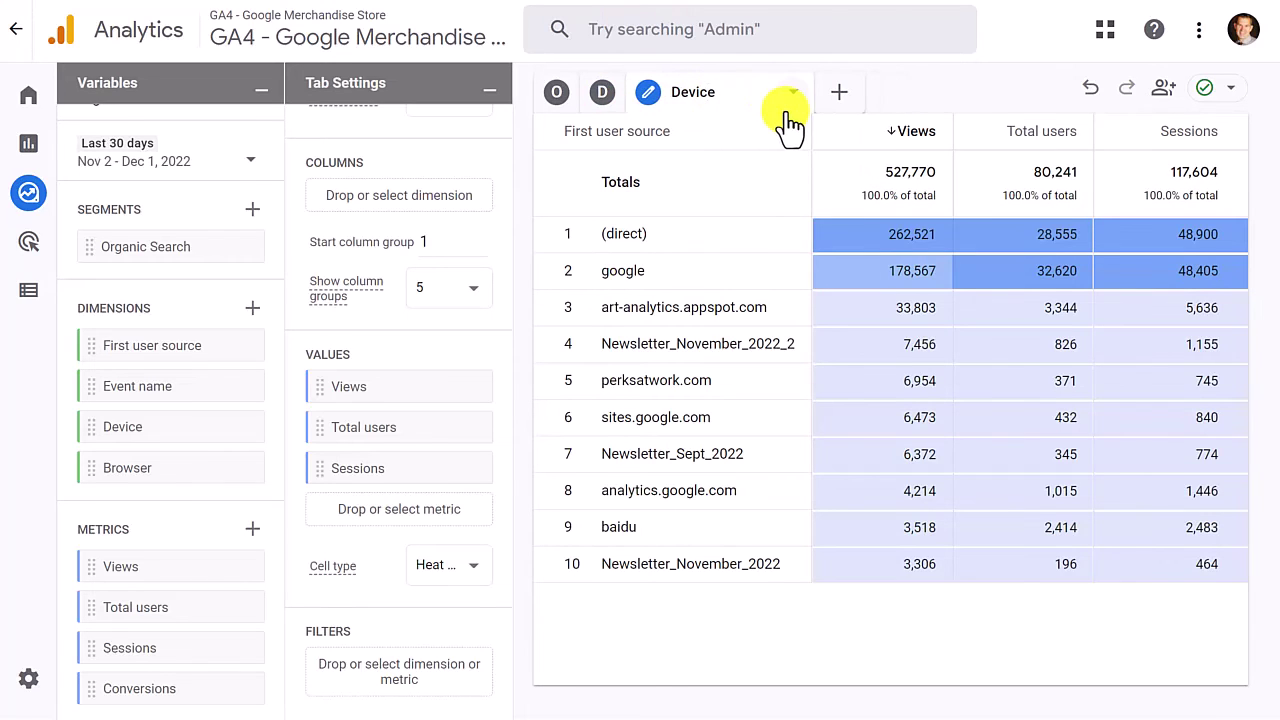
key("BackSpace")
key("BackSpace")
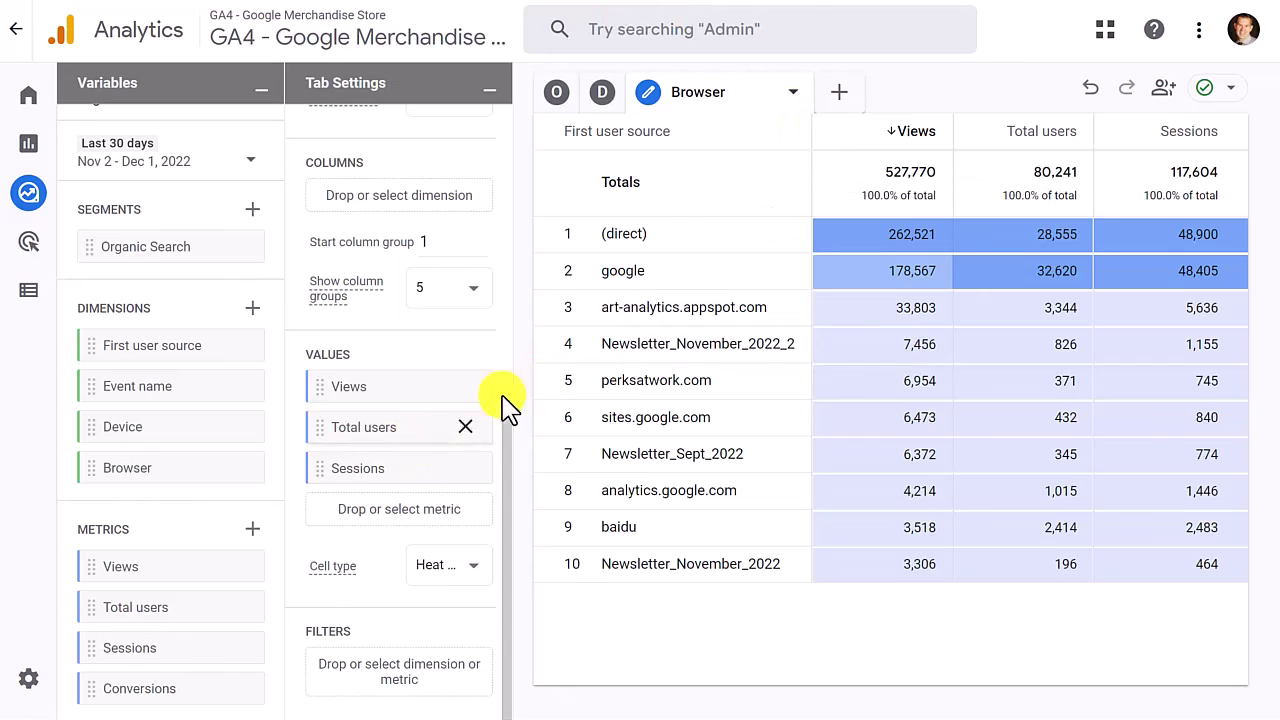
Step: On the Device tab, replace the First user source rows with the Device dimension
left_click(607, 95)
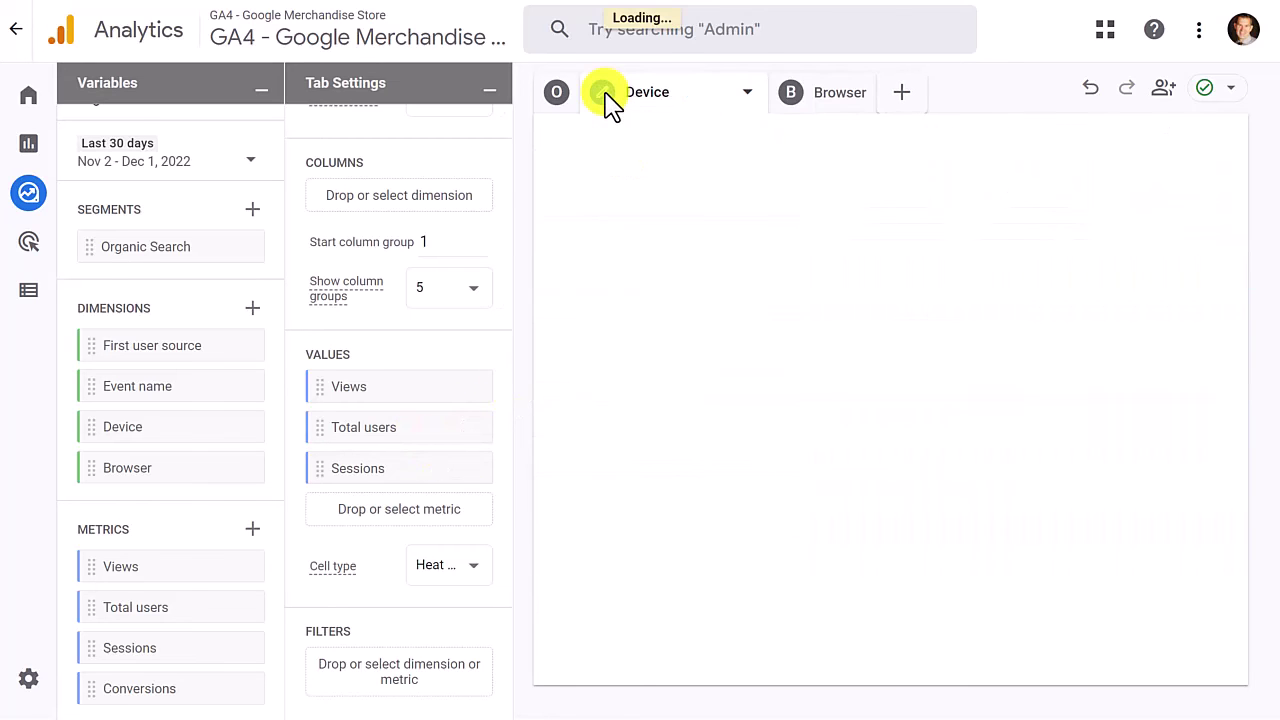
scroll(423, 463, "up", 6)
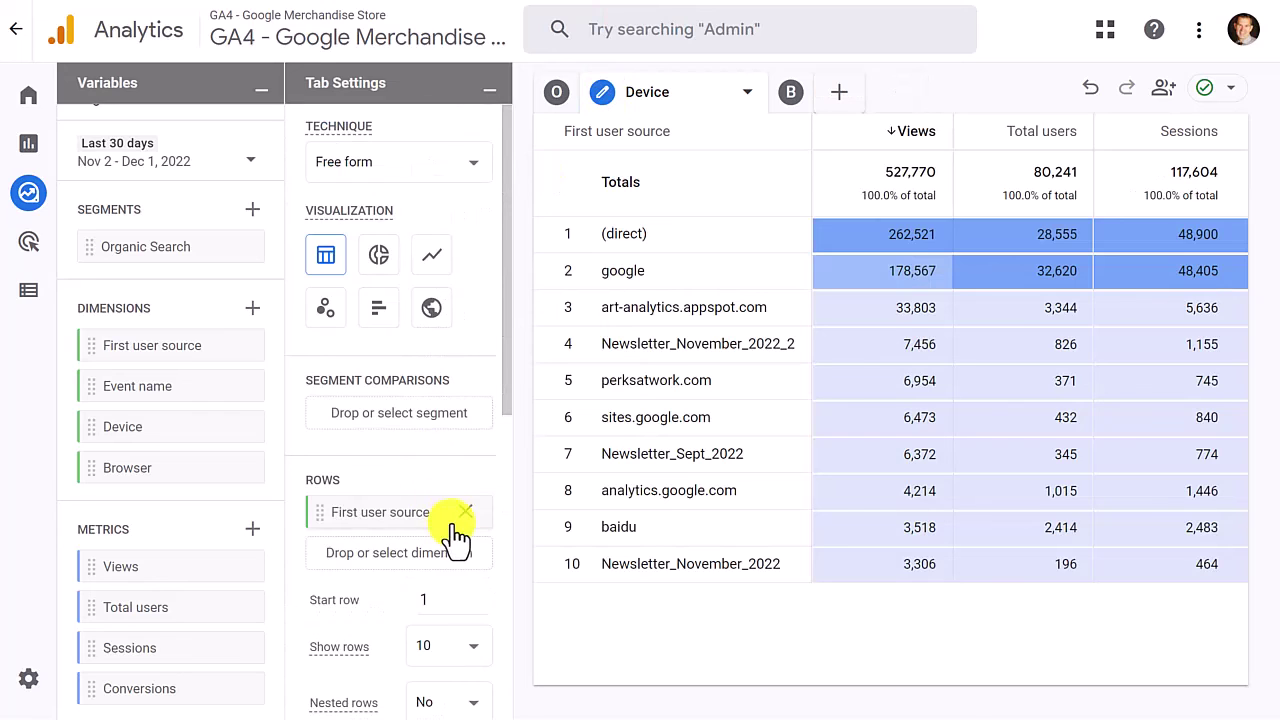
left_click(465, 512)
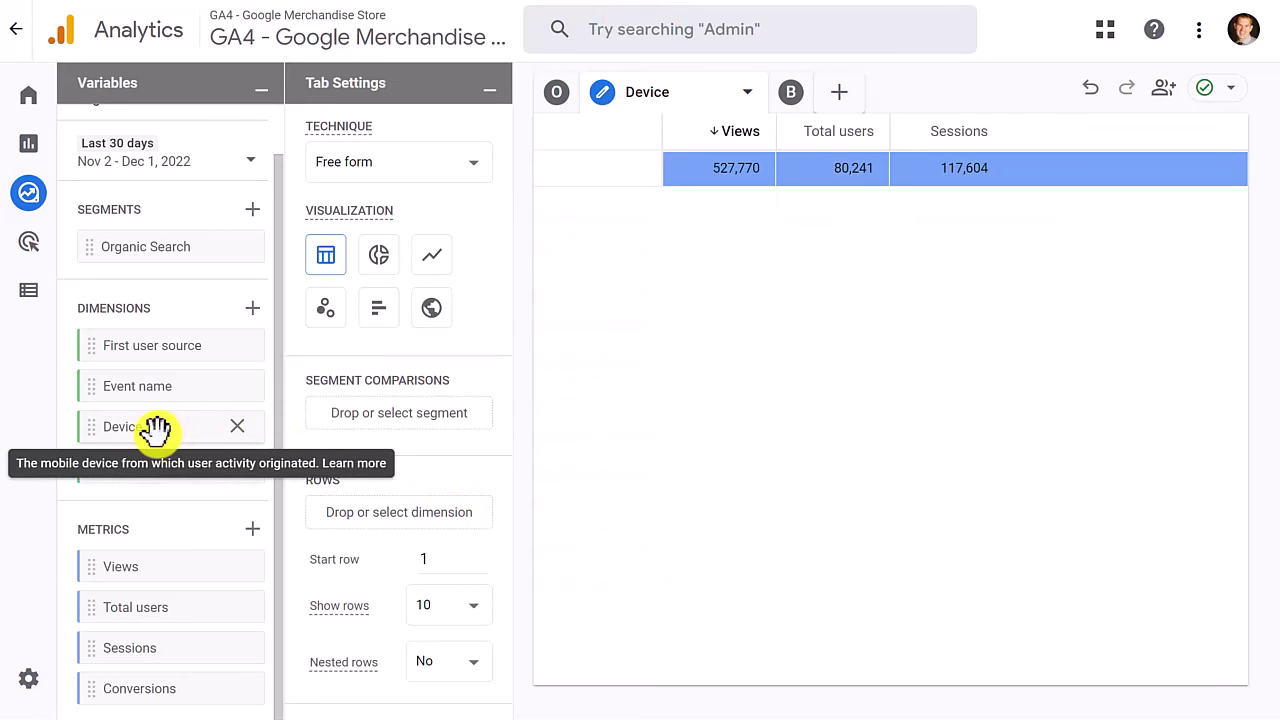
double_click(155, 430)
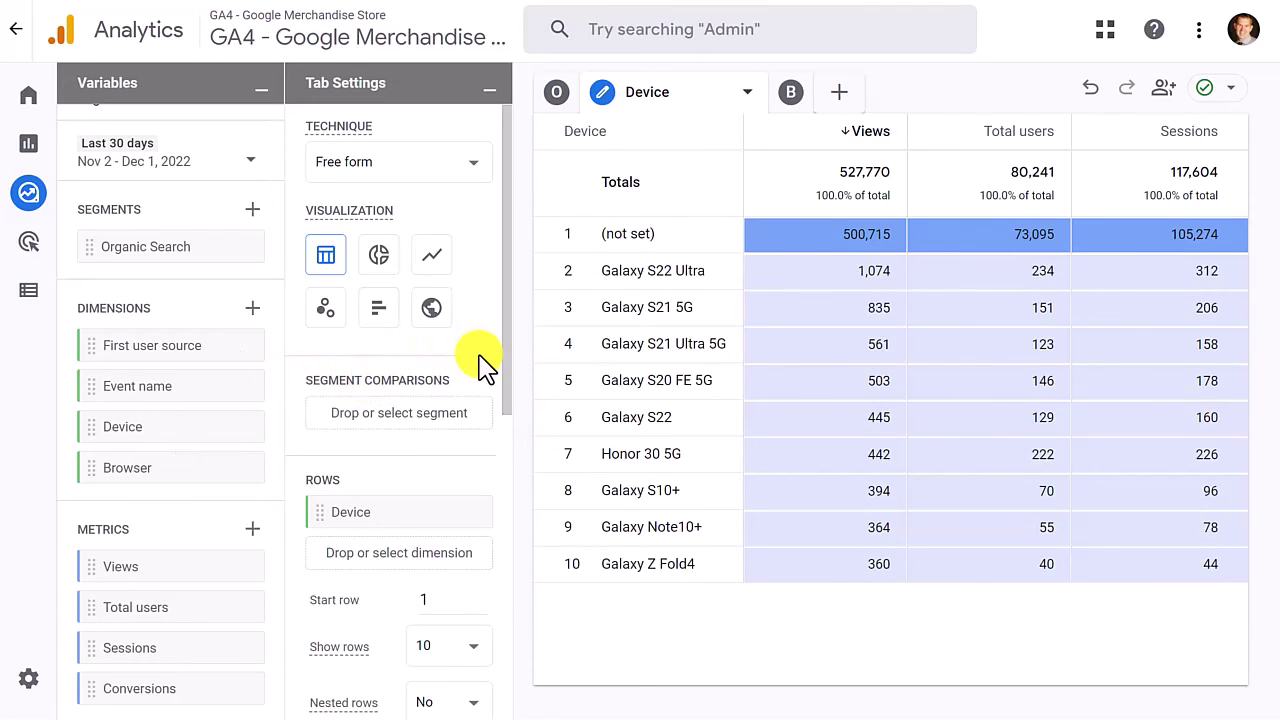
left_click(800, 100)
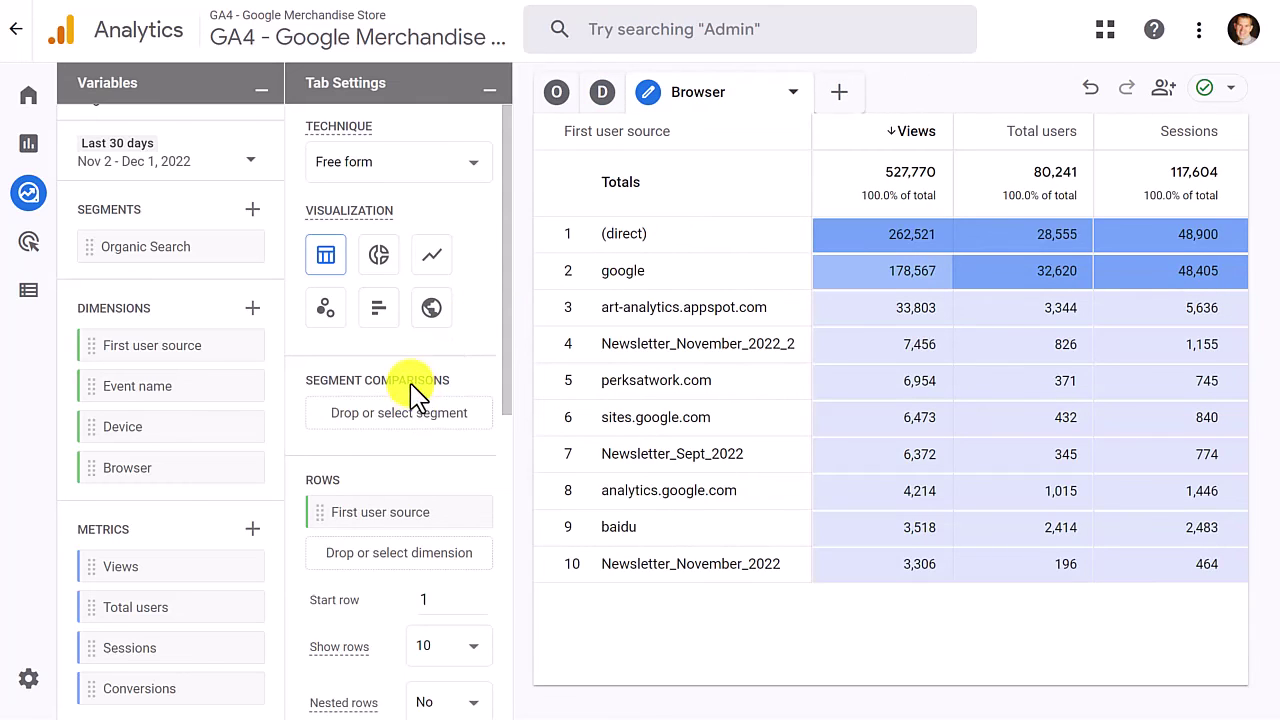
Step: Swap First user source rows for Browser and add a Conversions value column
left_click(466, 512)
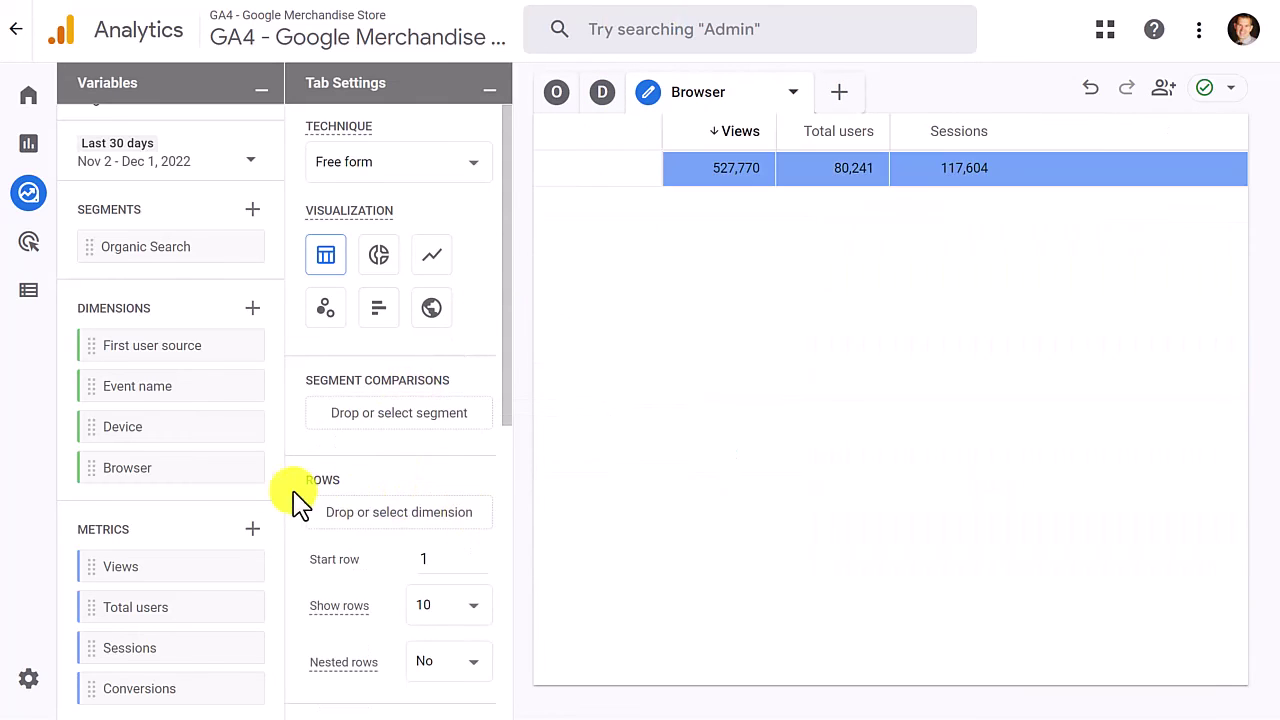
double_click(141, 468)
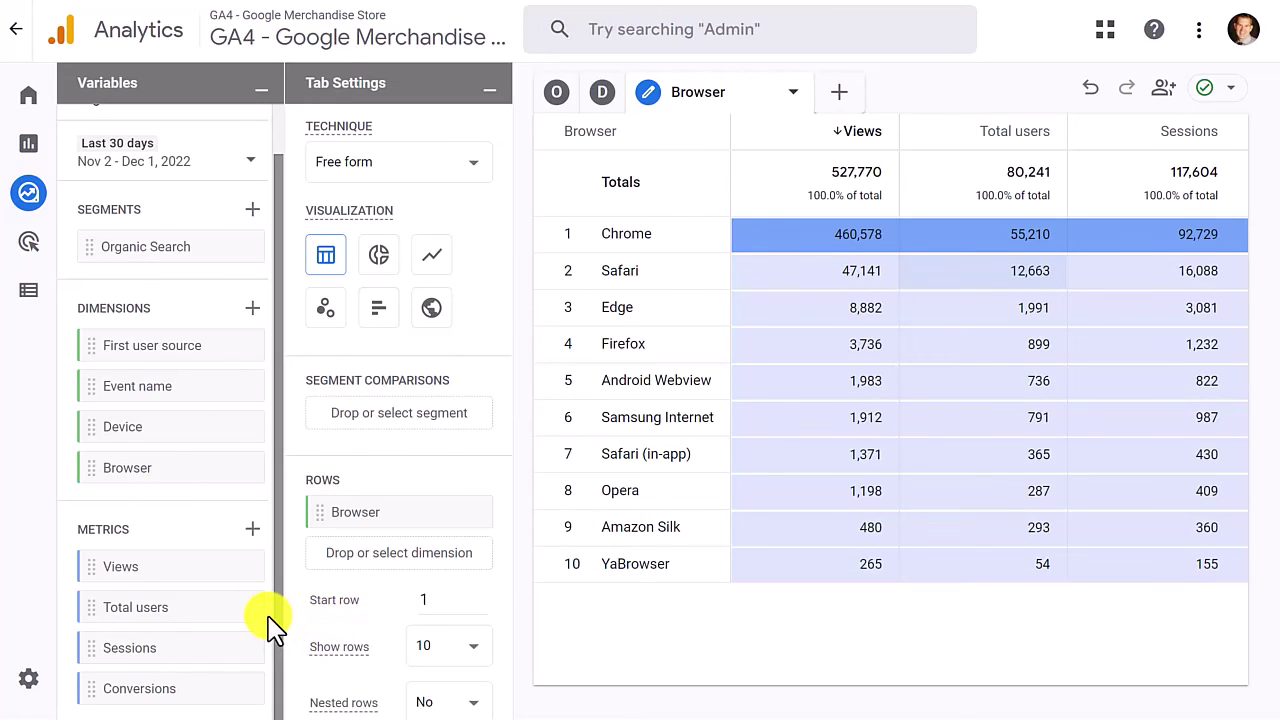
double_click(179, 692)
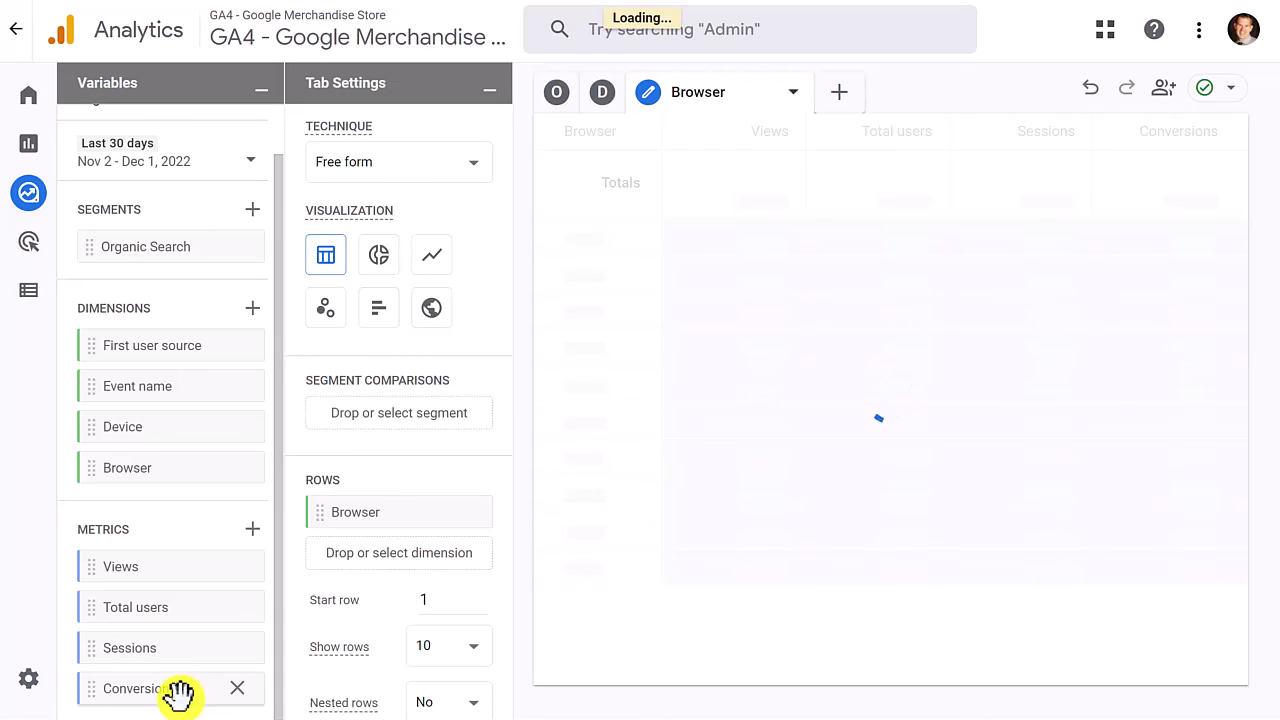